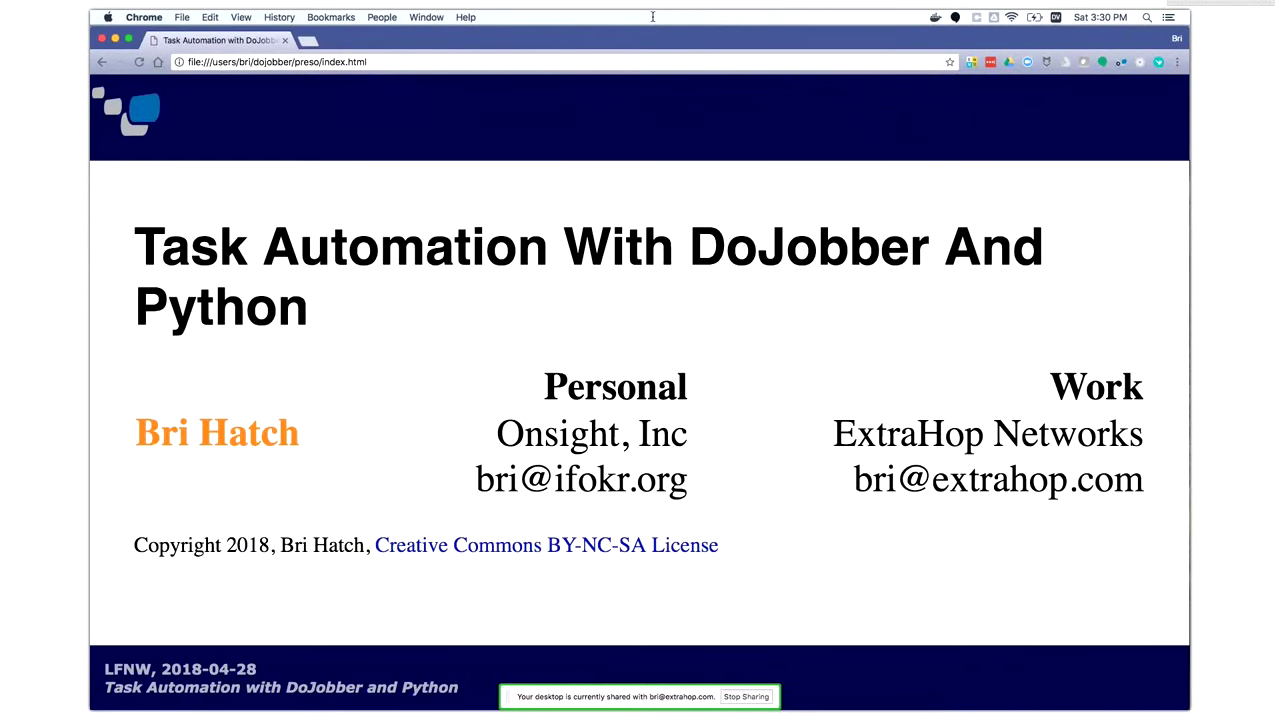
Step: Advance the deck from the title slide to the Audience slide
key(Right)
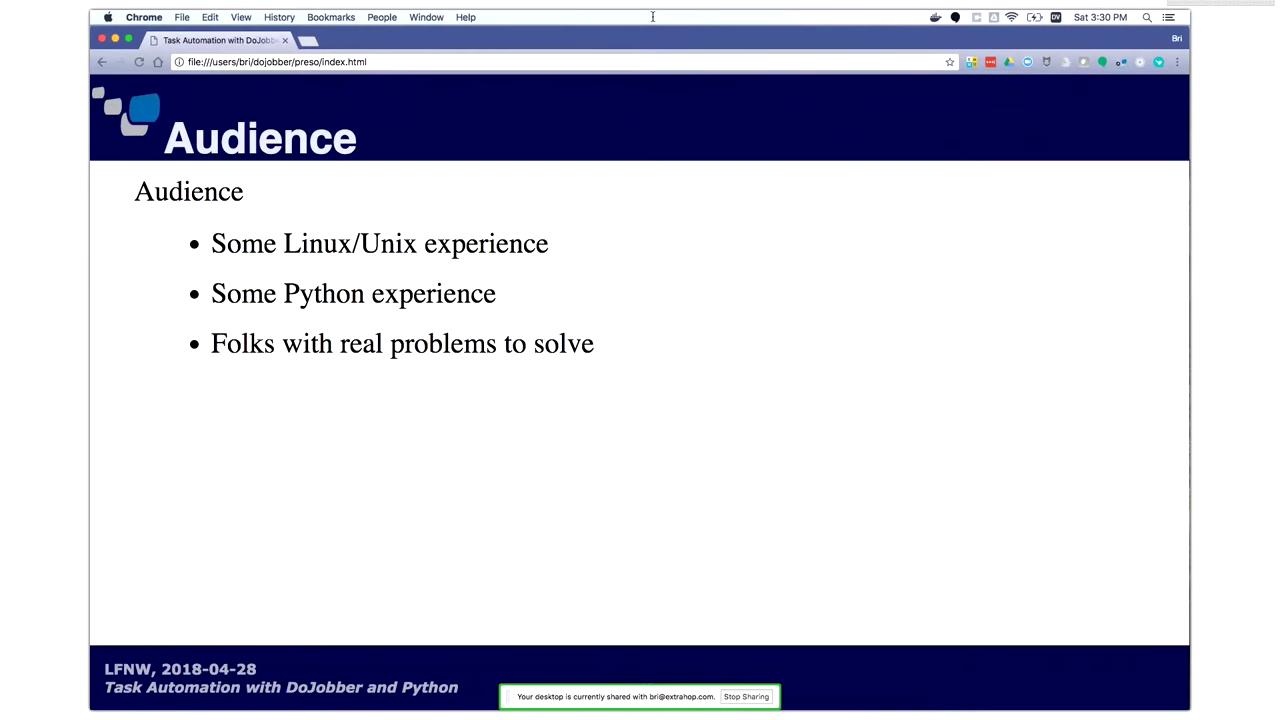
Step: Advance through Automation Tools to the configuration management tools logos slide
key(Right)
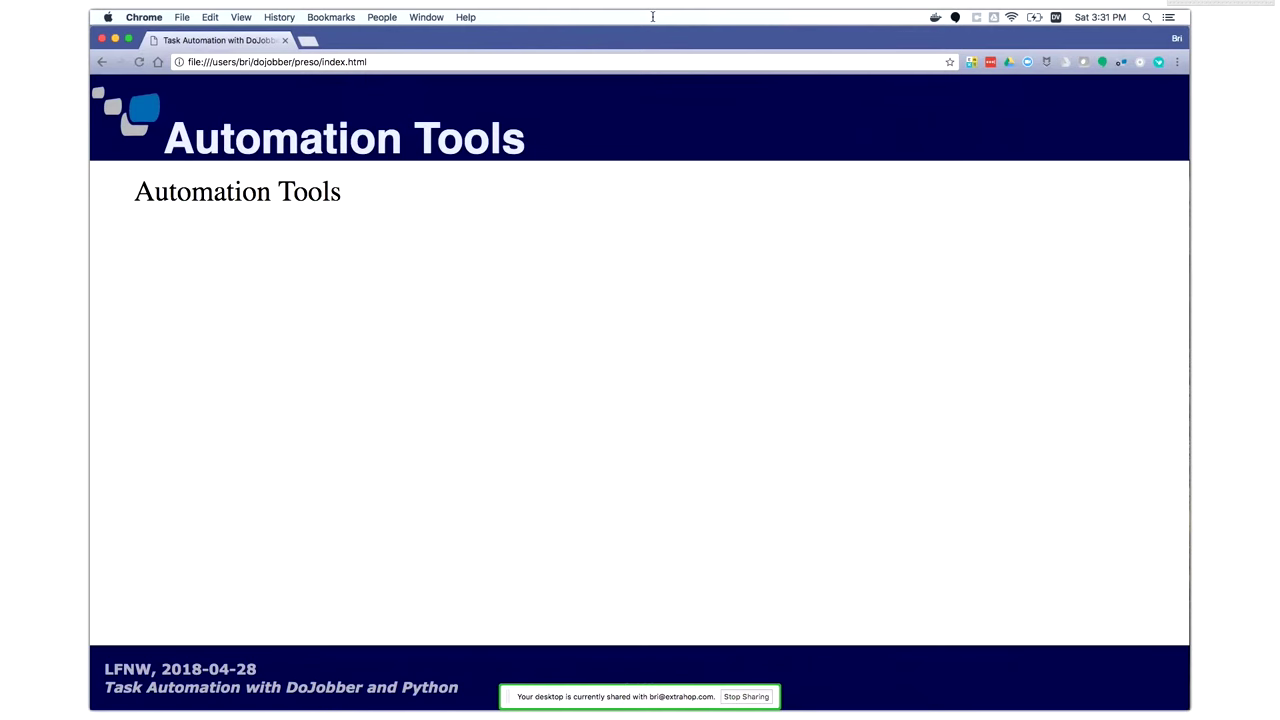
key(Right)
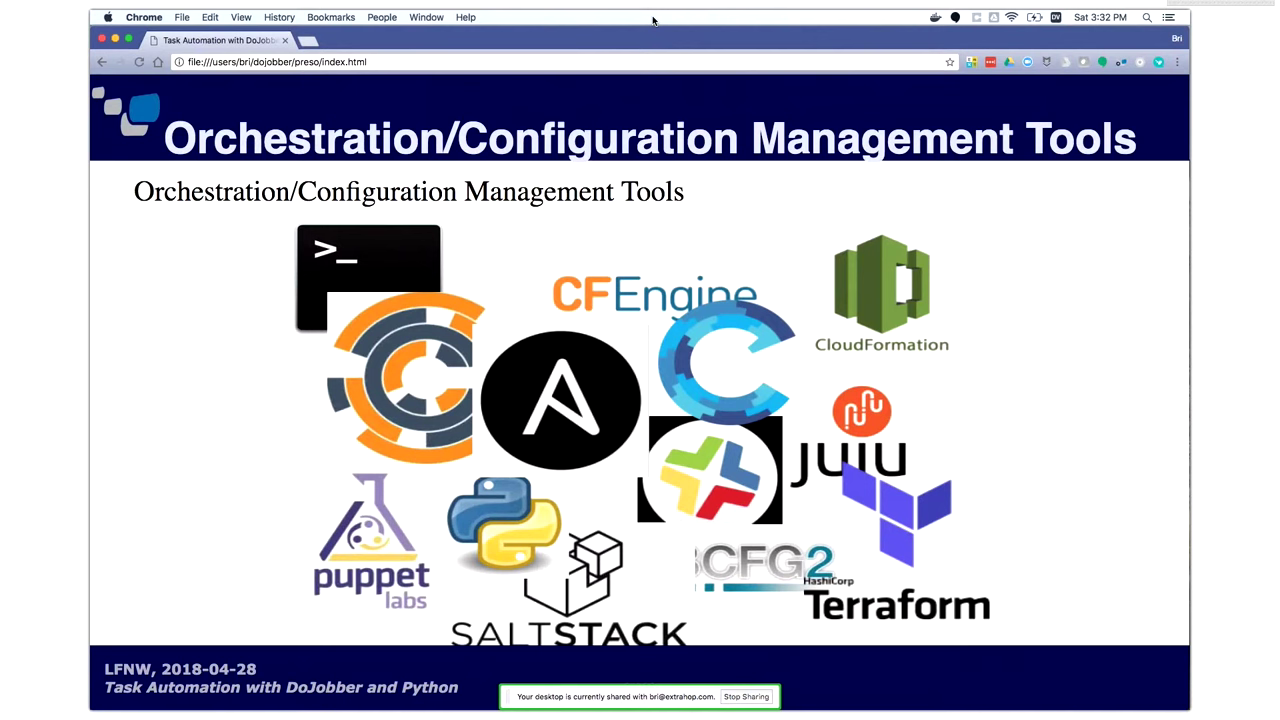
Step: Show the Our (Initial) Problem To Solve graph rooted at LockPasswdAccess
key(Right)
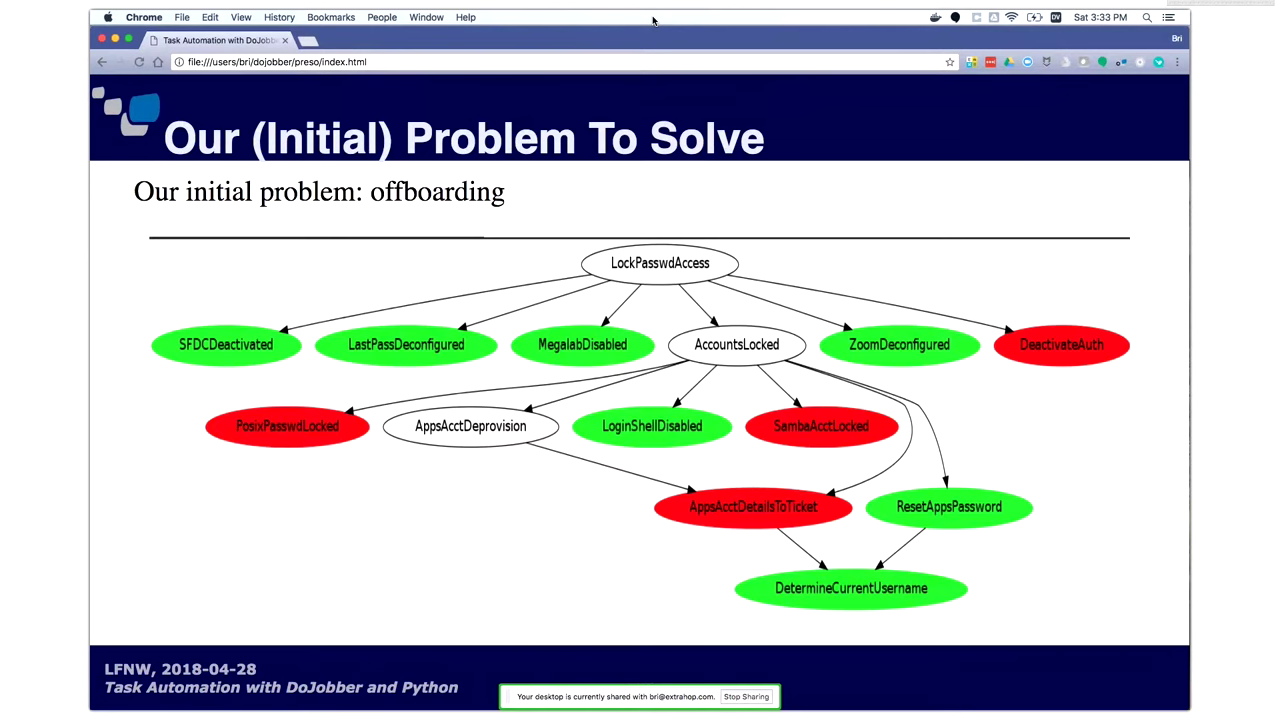
Step: Advance through the continued and full offboarding graphs to the Idempotency slide
key(Right)
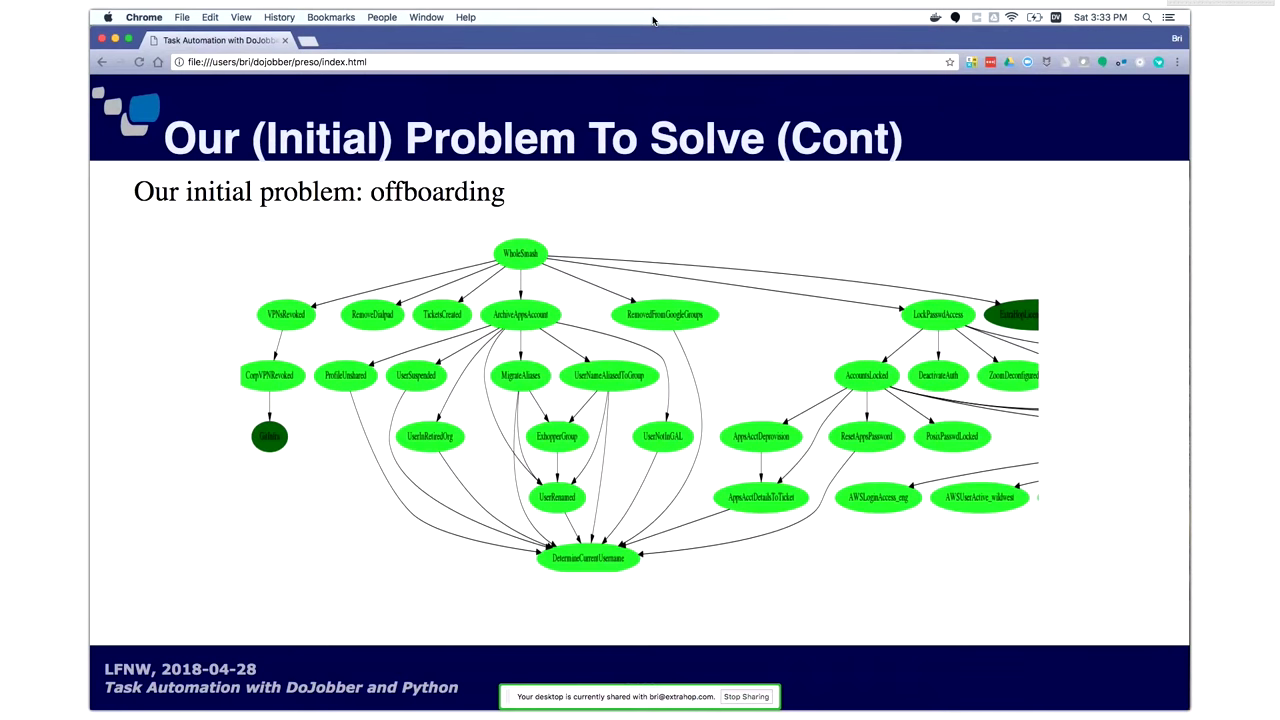
key(Right)
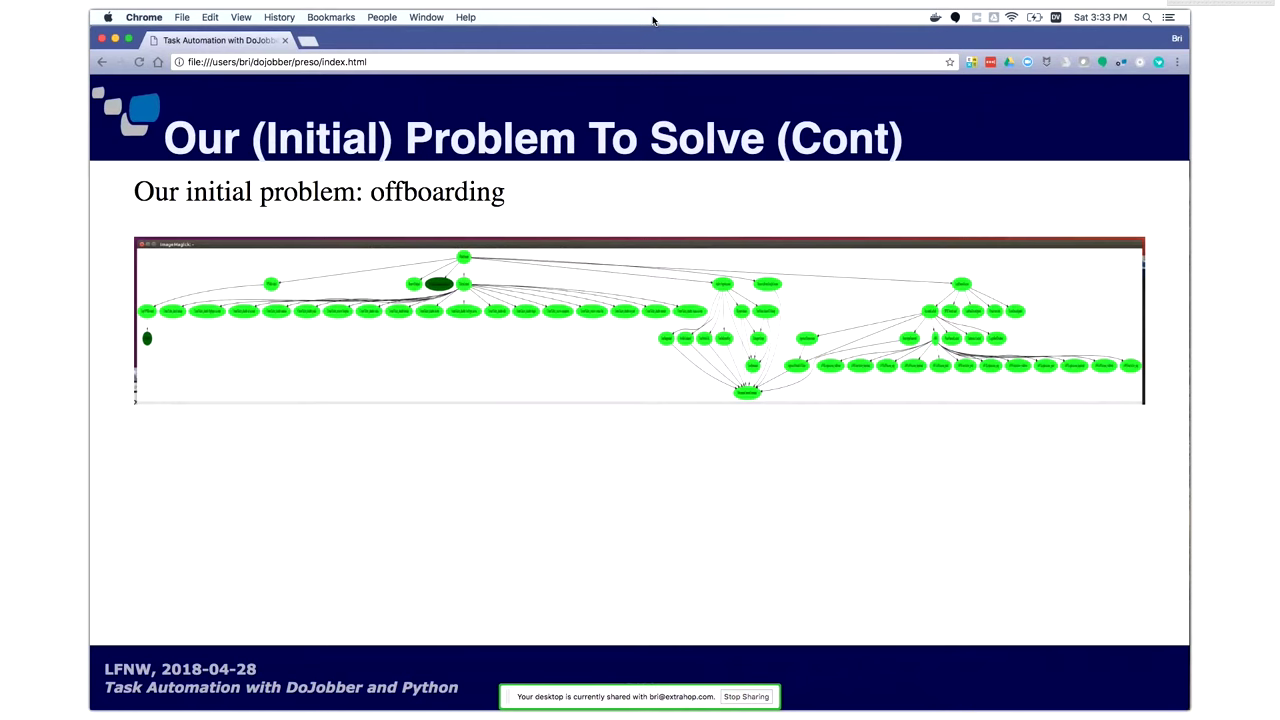
key(Right)
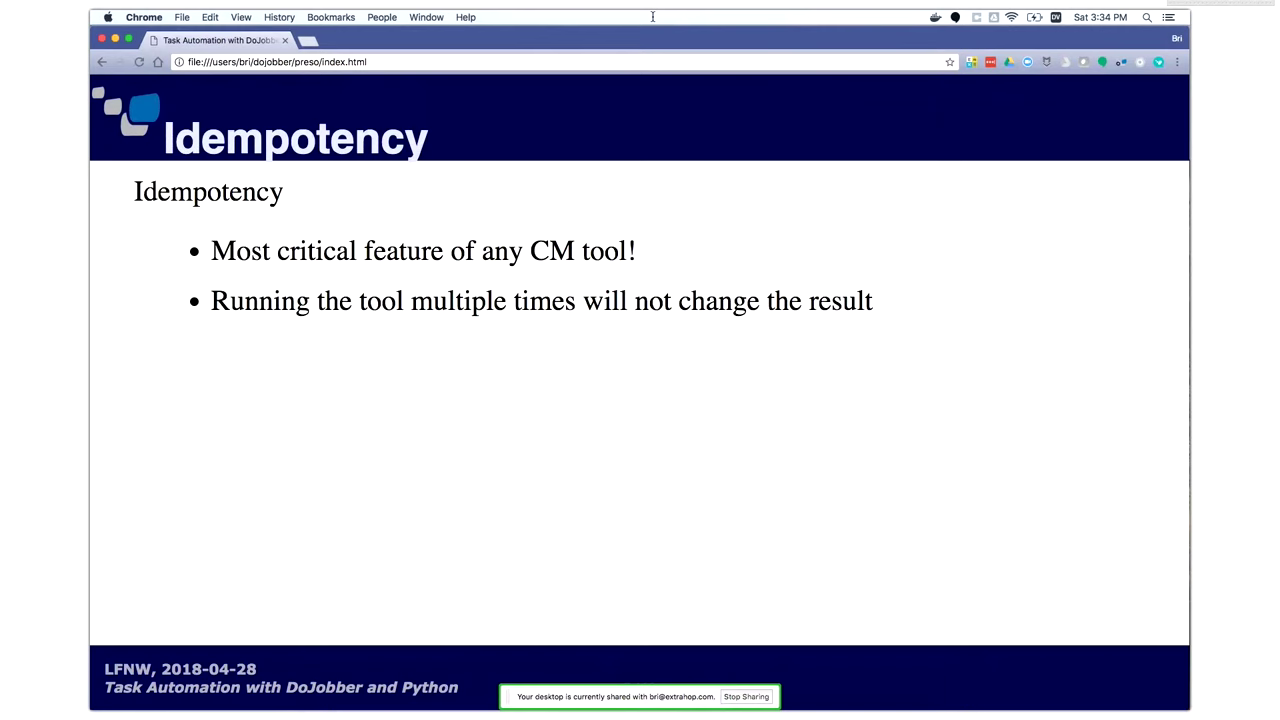
Step: Reveal the elevator door and walk button examples with photo, then reach Ansible Example
key(Right)
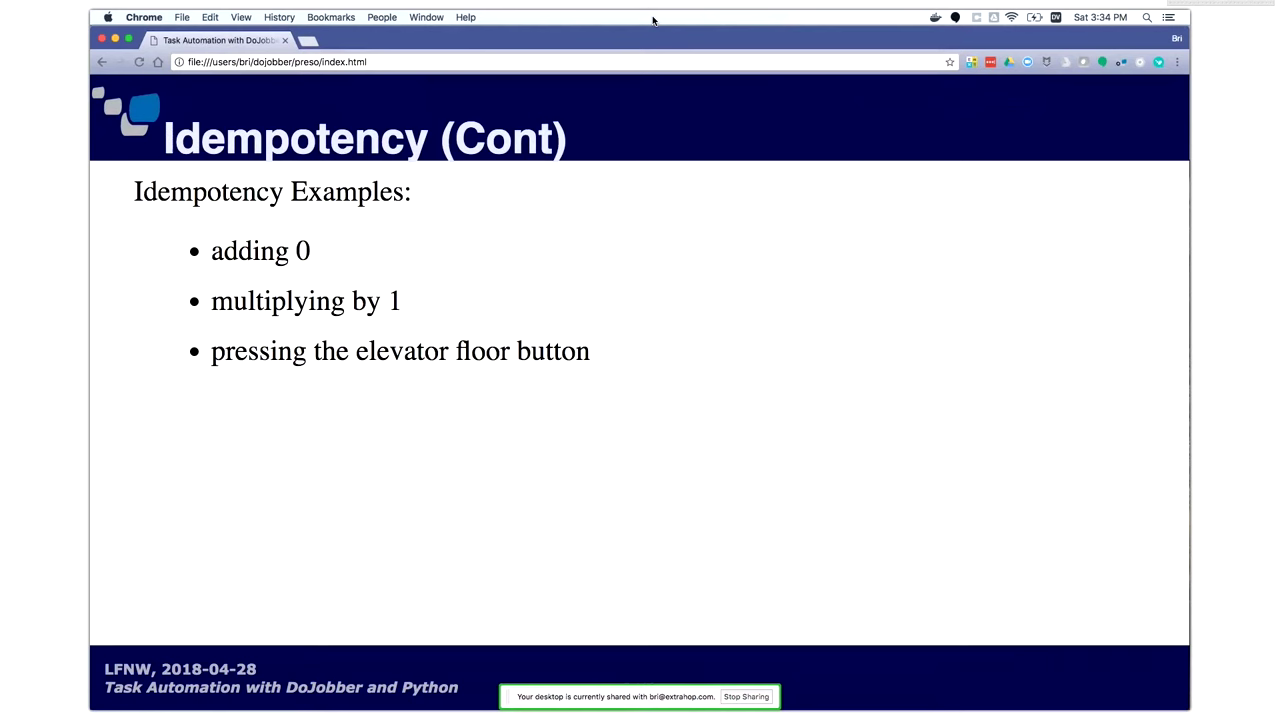
key(Right)
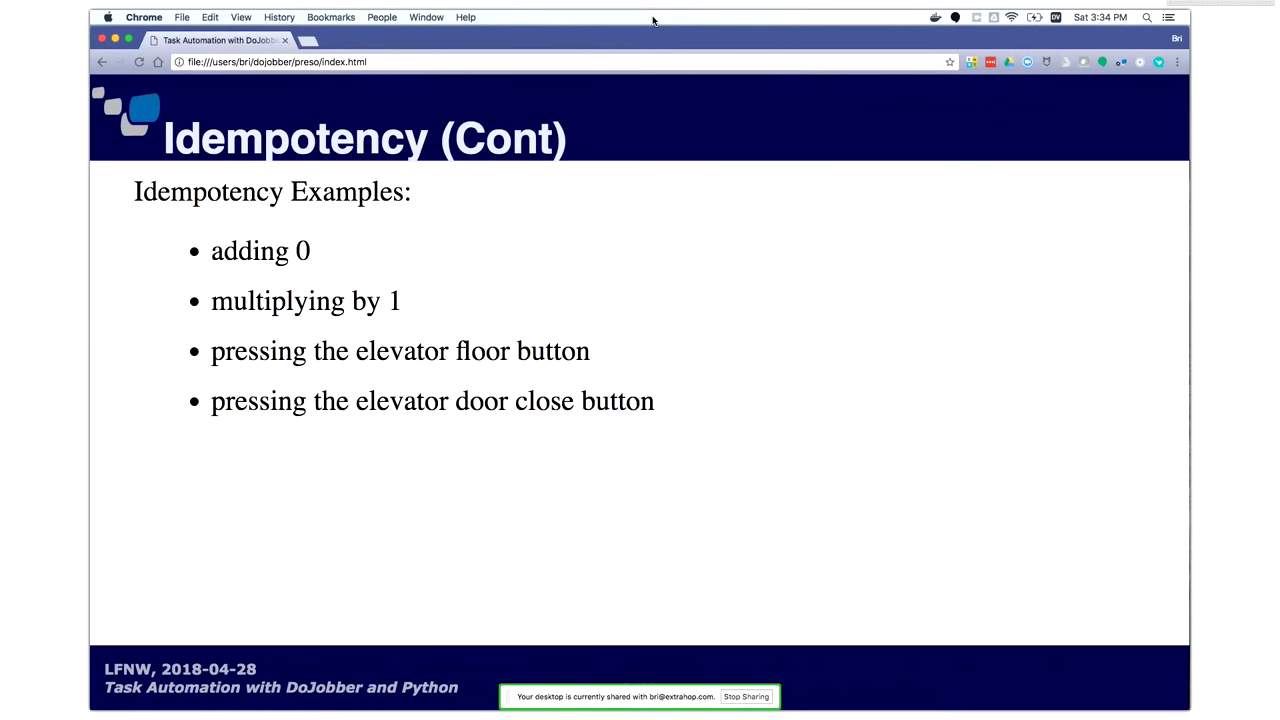
key(Right)
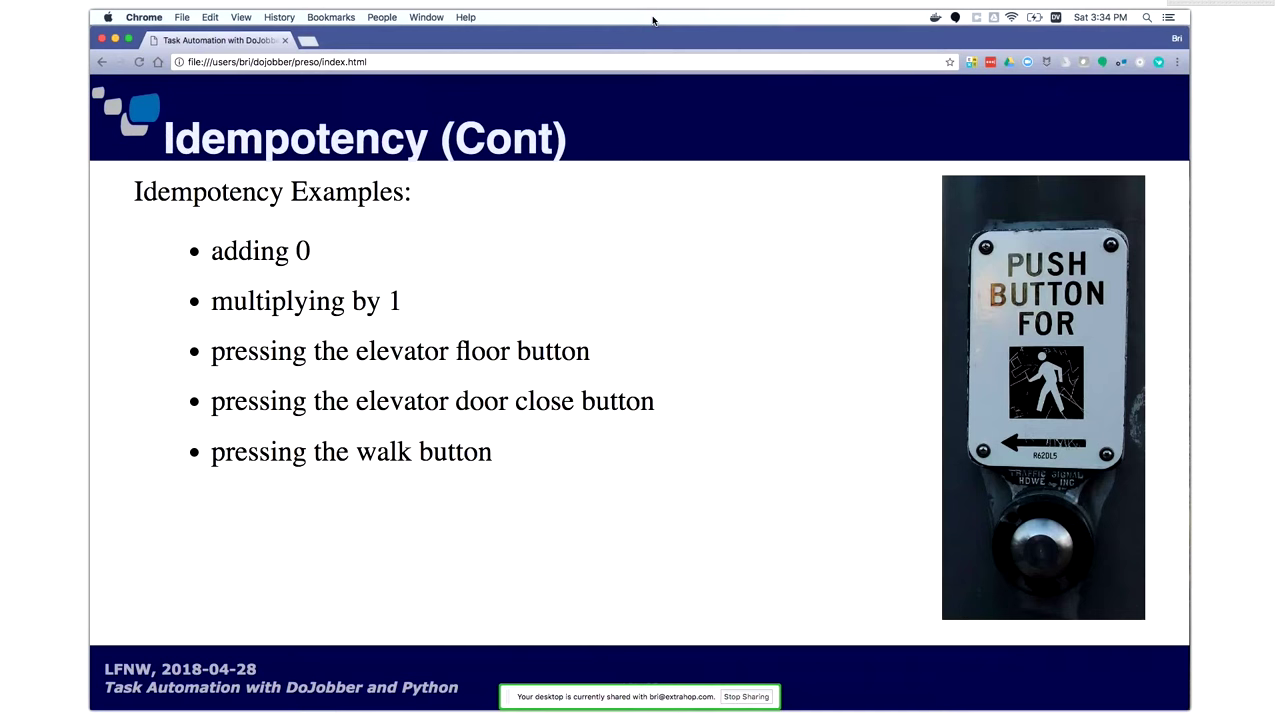
key(Right)
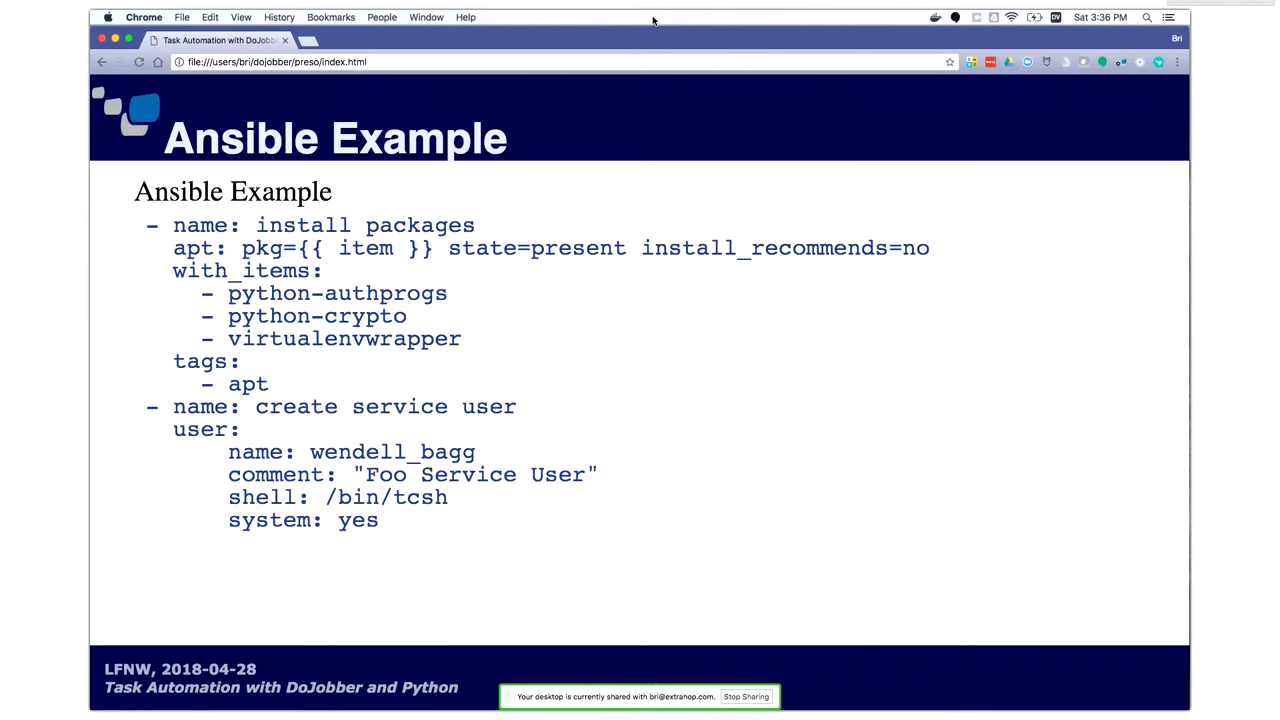
Step: Reveal the session details line below the code, then show Idempotency (Redux)
key(Right)
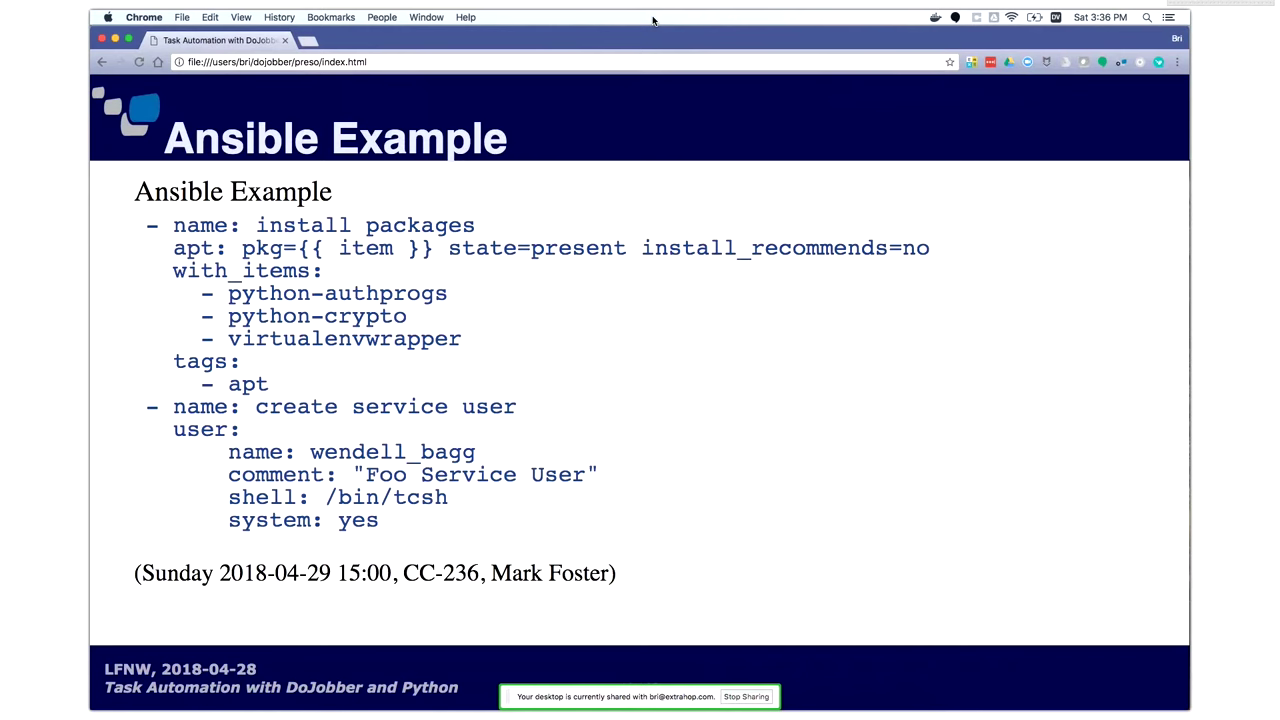
key(Right)
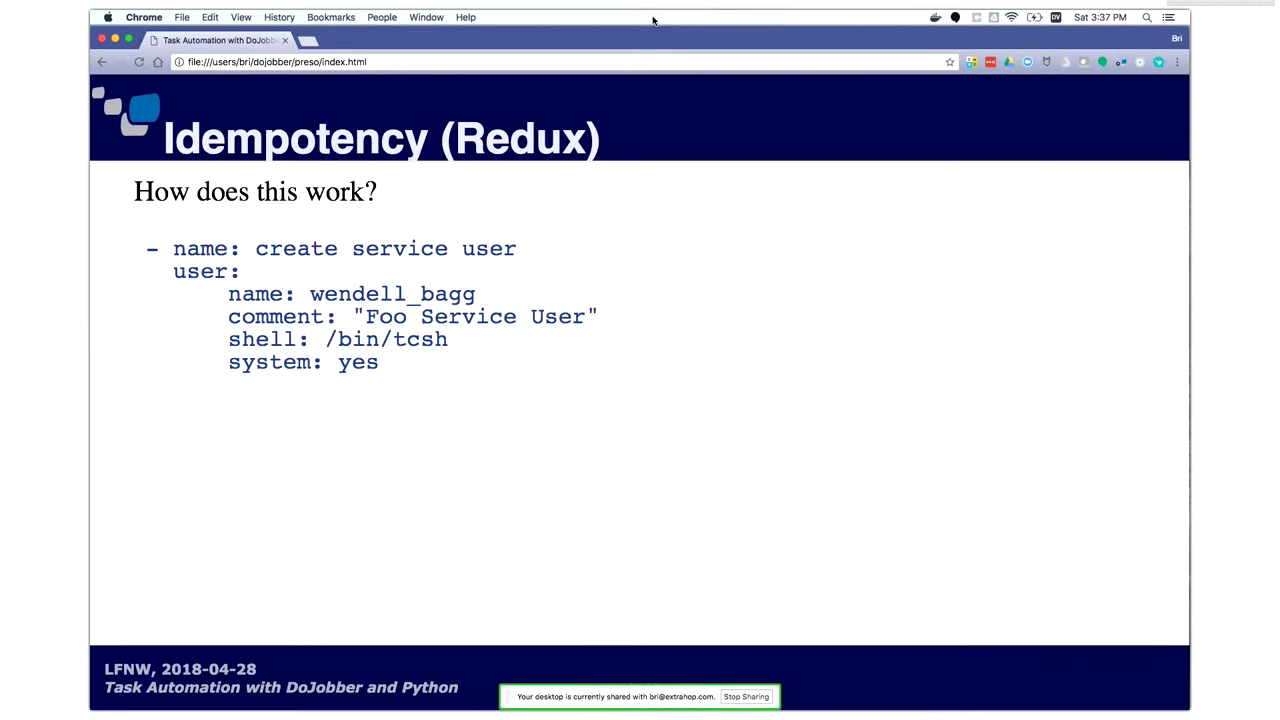
Step: Show the DoJobber Pattern: Jobs slide on Check, Run and recheck methods
key(Right)
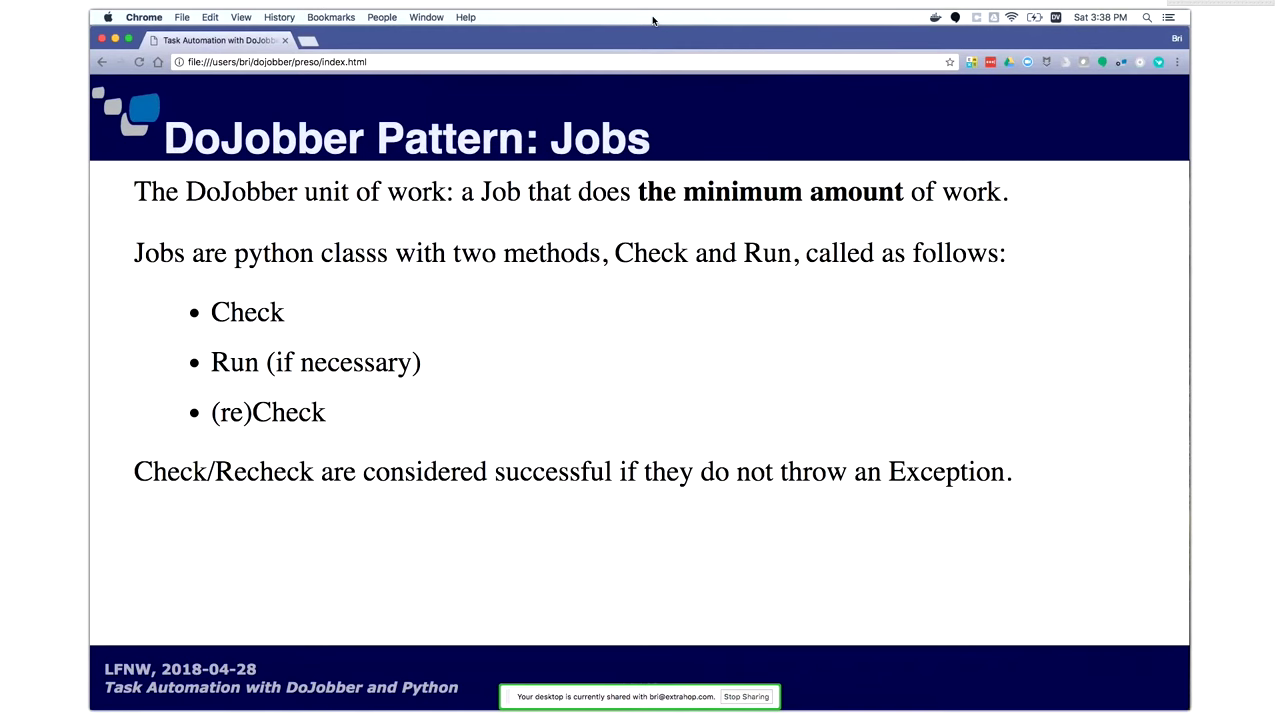
Step: Show the CreateUser job's Check and Run code on the Add User Example slide
key(Right)
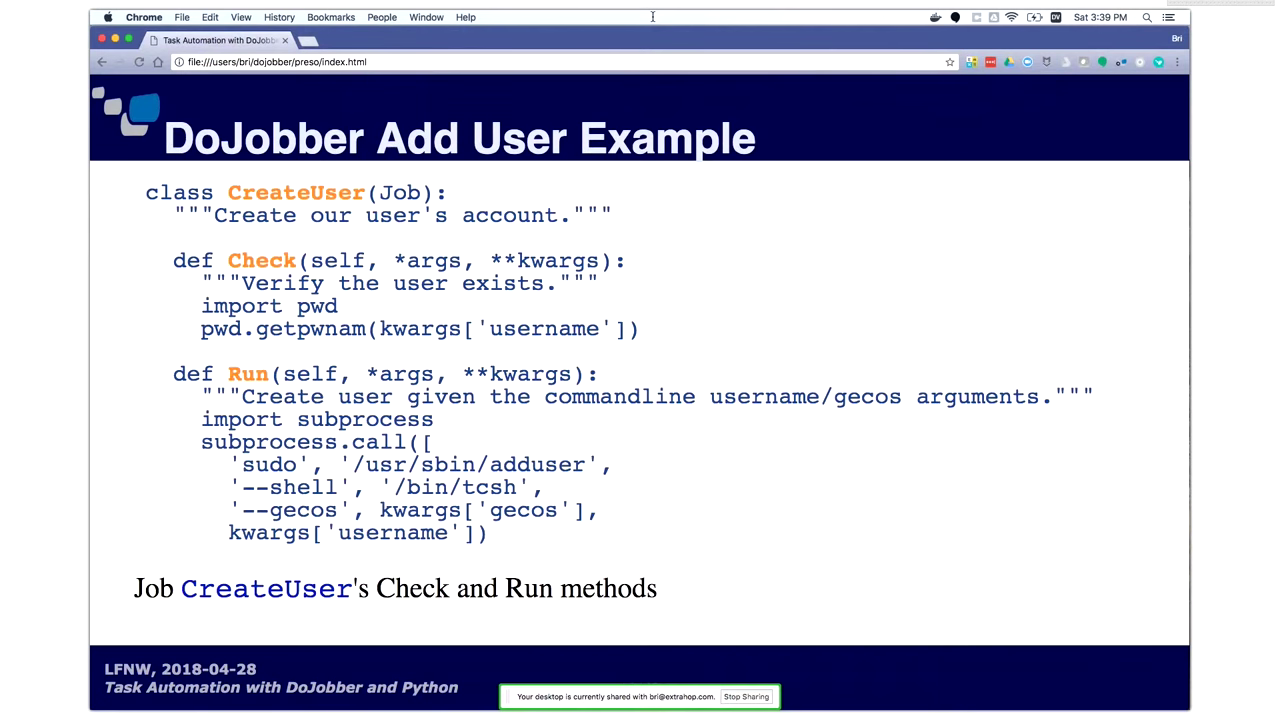
Step: Reveal the args and kwargs build step of the Add User example
key(Right)
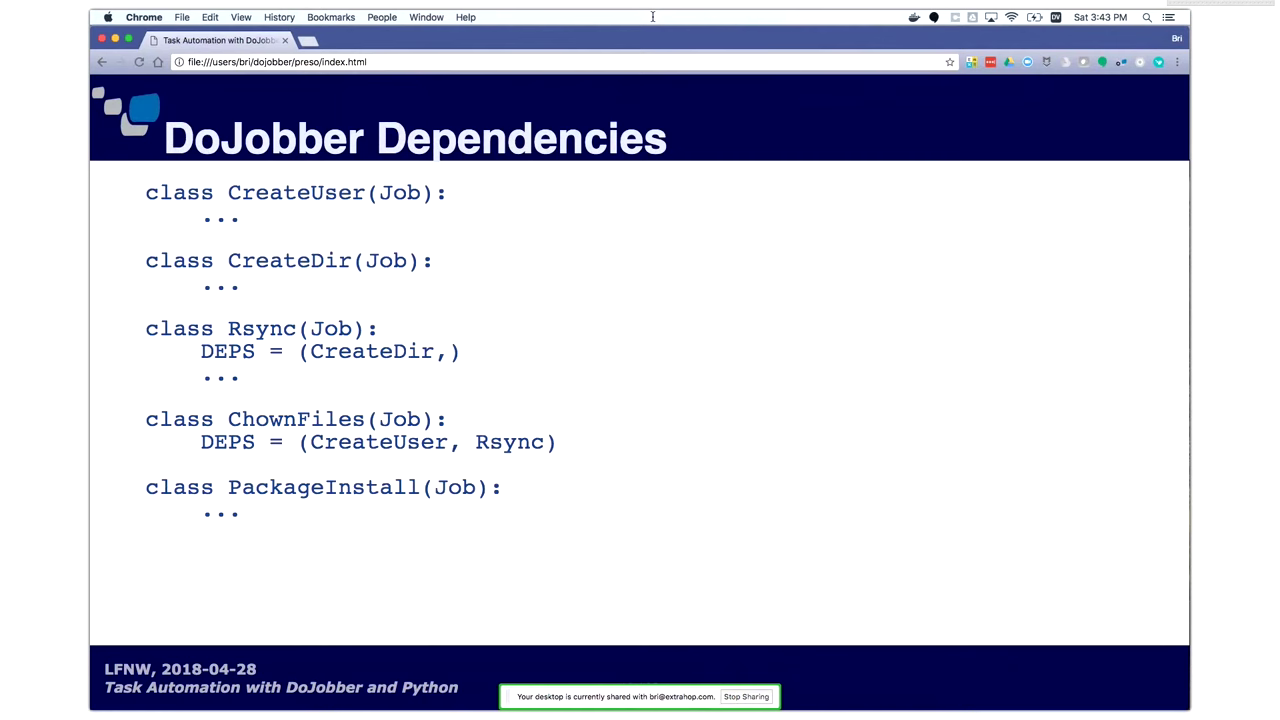
key(Right)
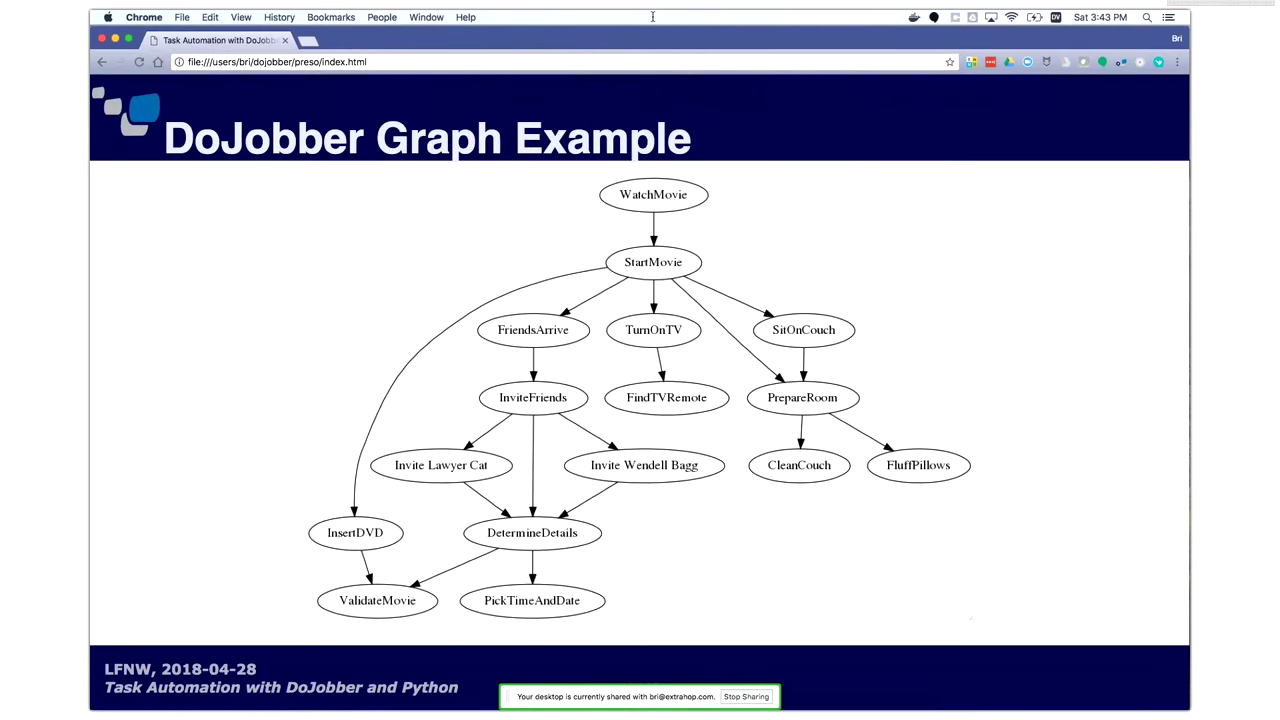
key(Left)
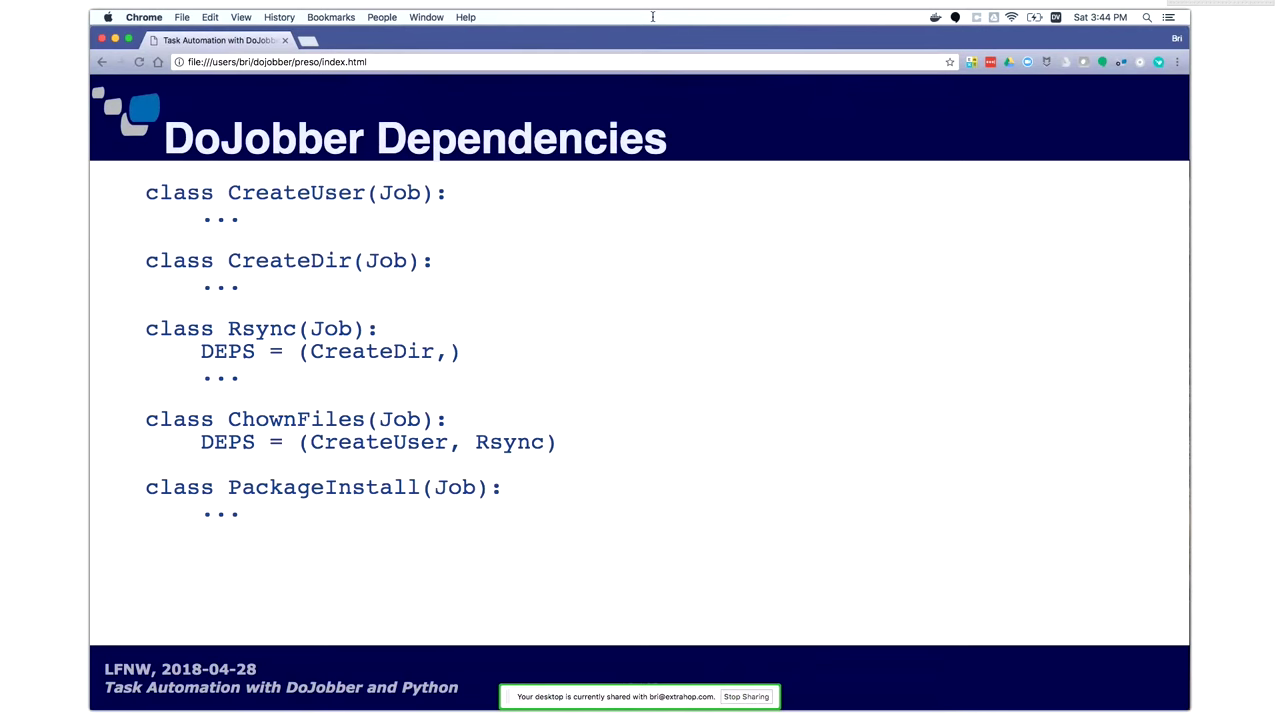
Step: Advance through the DoJobber Graph Example slide to the Interactive Time slide
key(Right)
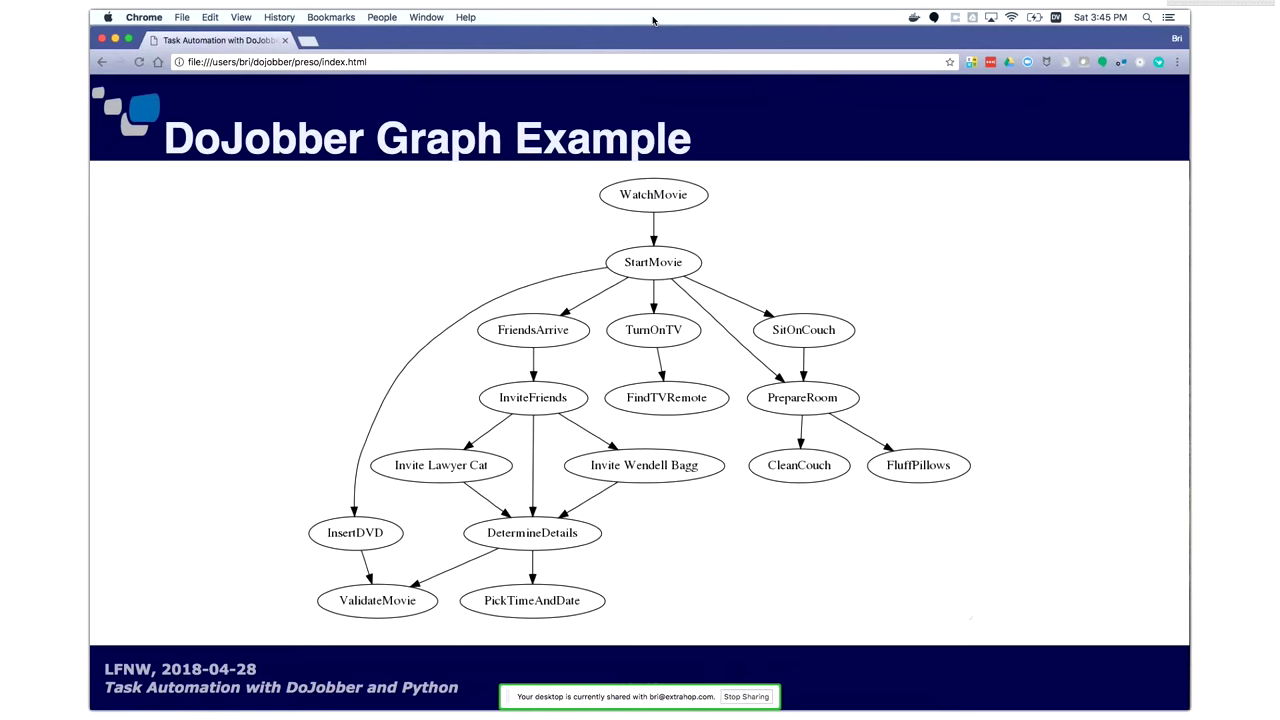
key(Right)
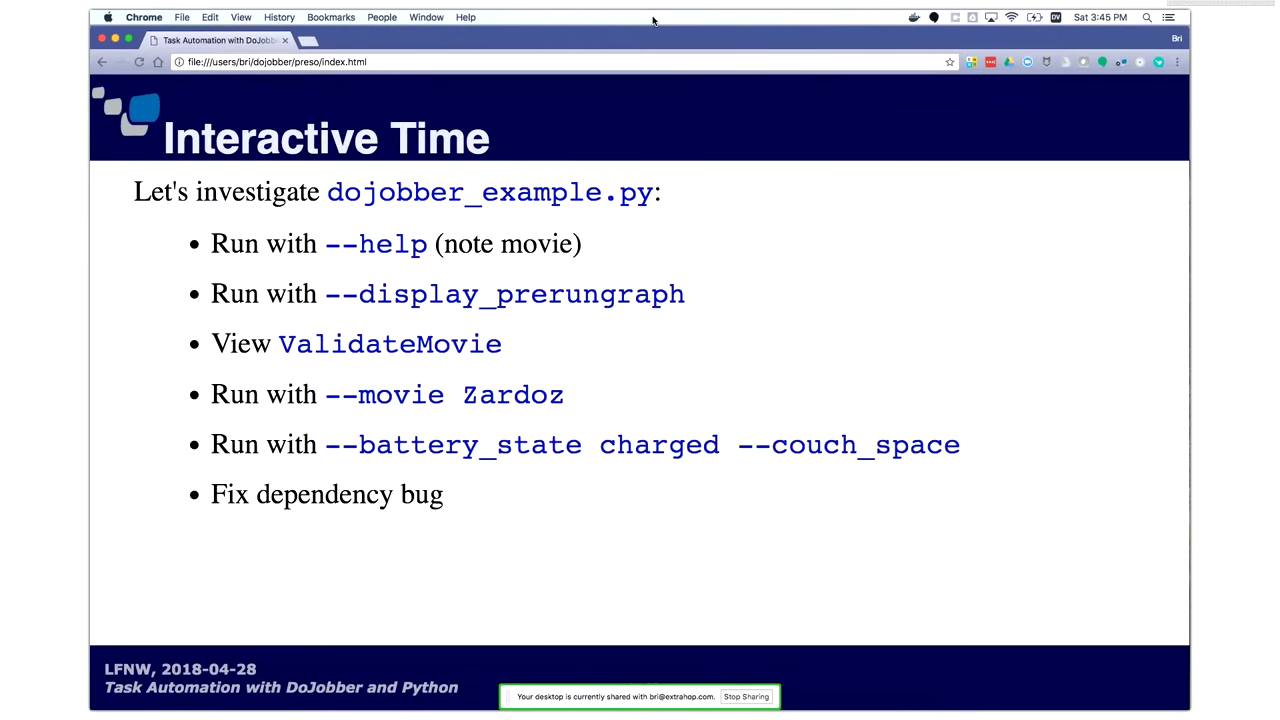
Step: In Terminal, go up to the dojobber folder, list it, and enter docker/
key(cmd+Tab)
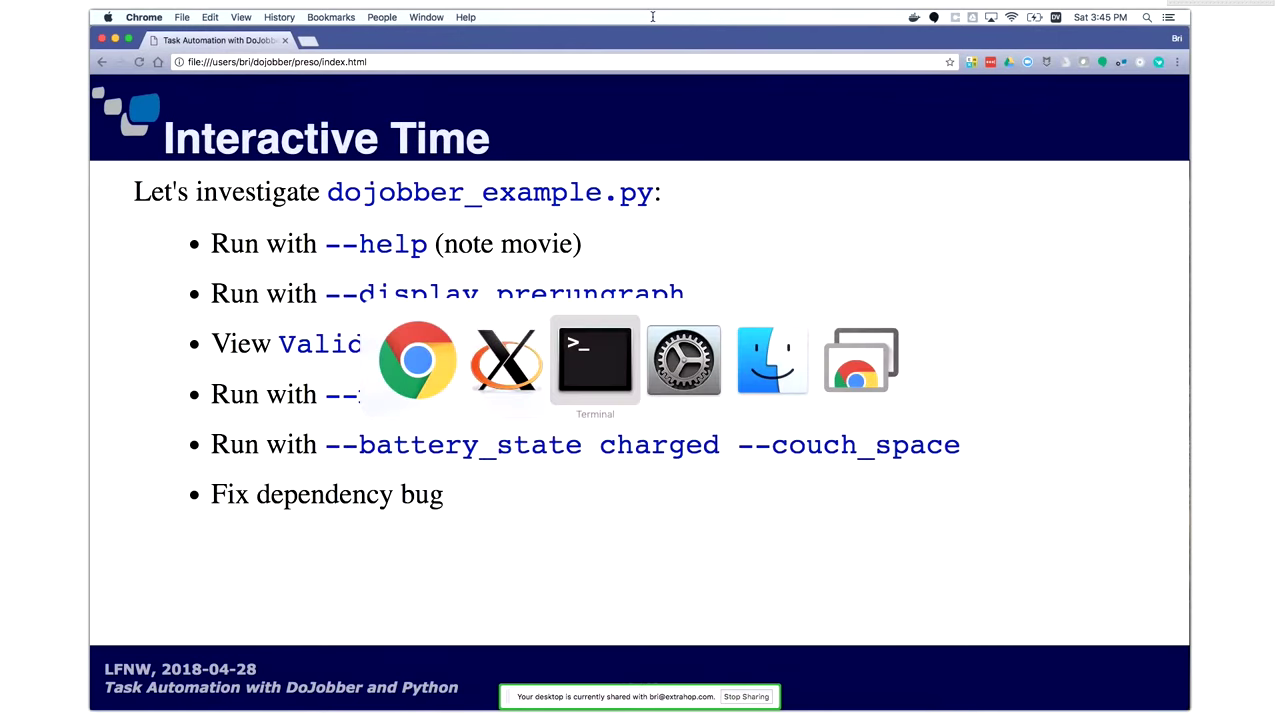
key(Return)
text(cd ../)
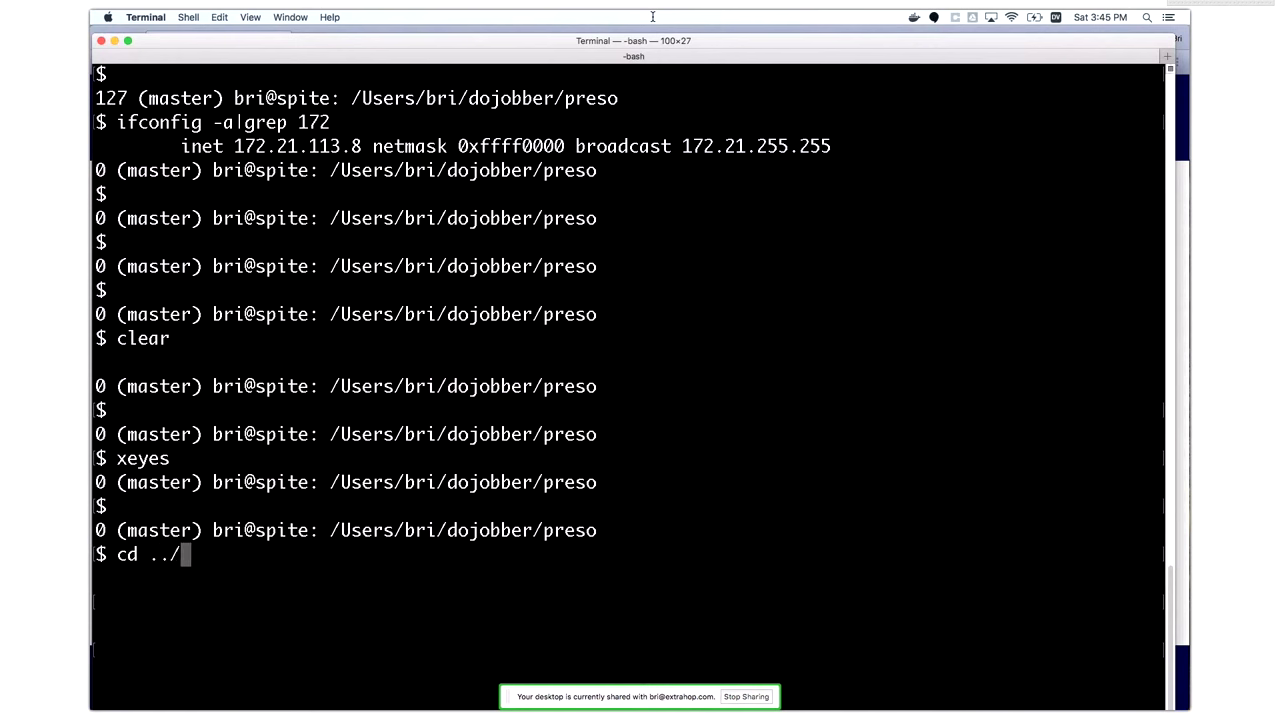
key(Return)
text(cd)
key(BackSpace)
key(BackSpace)
key(BackSpace)
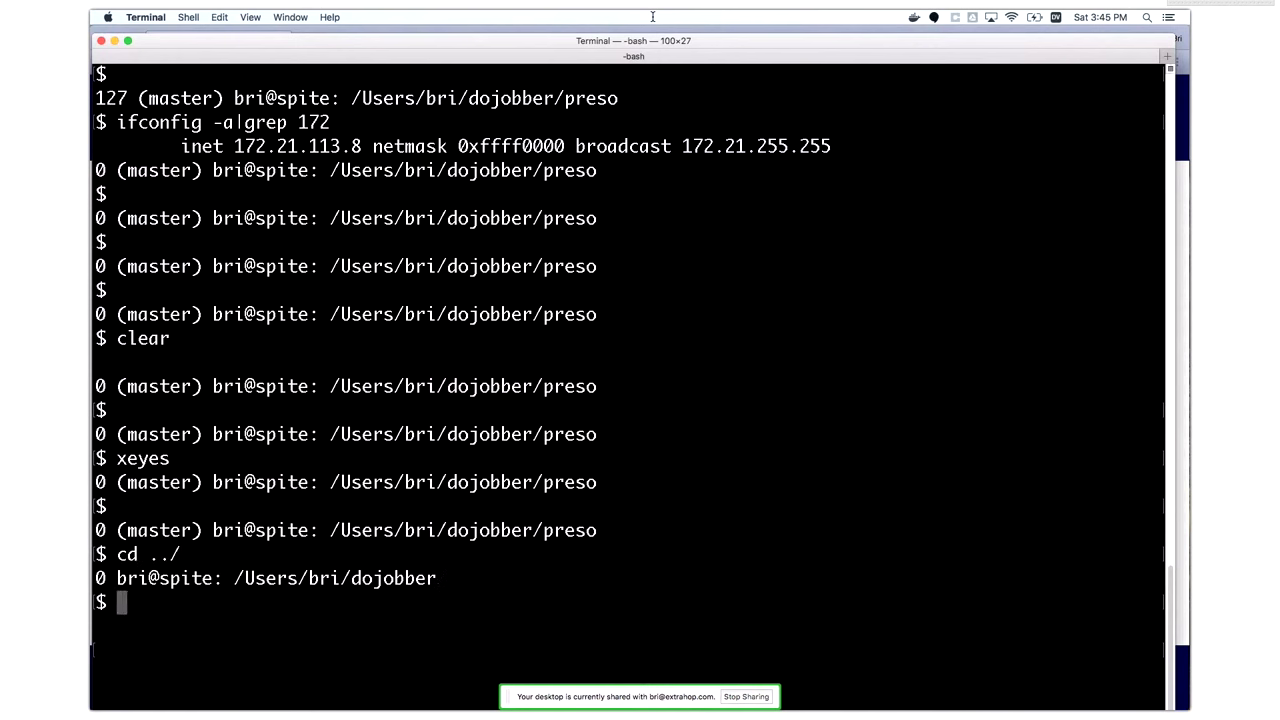
text(/)
key(BackSpace)
key(Return)
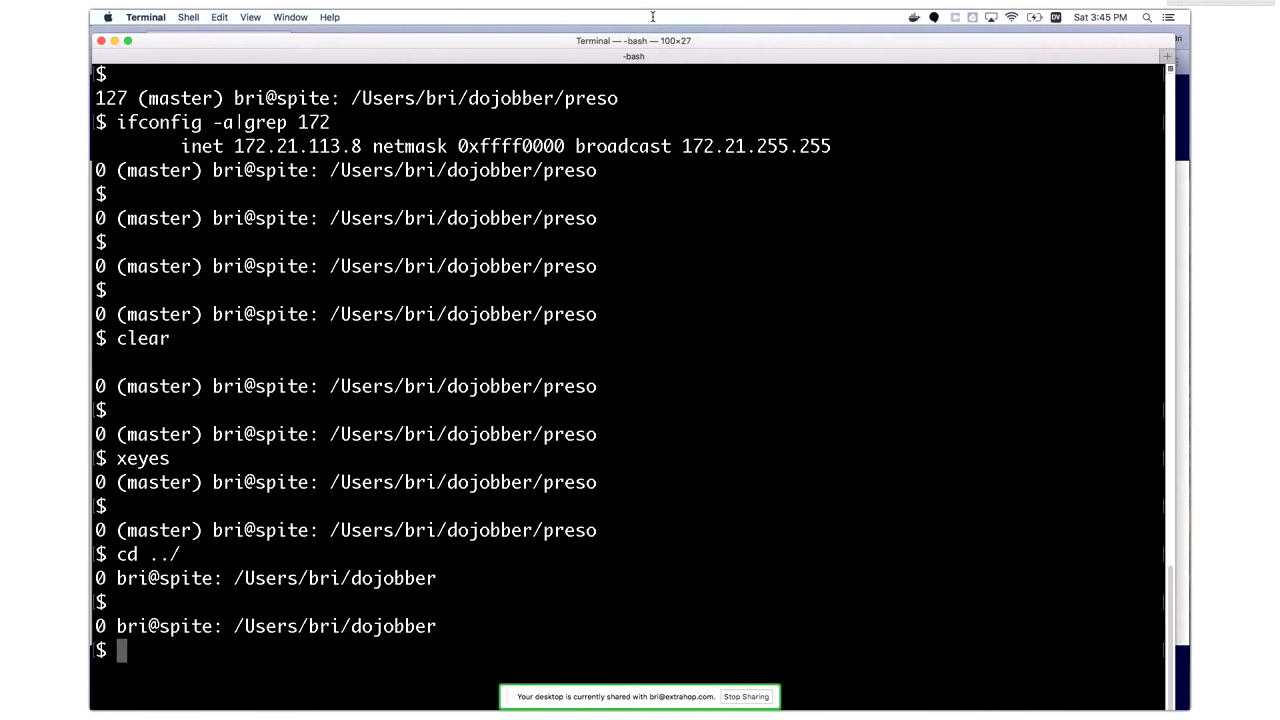
text(ls)
key(Return)
text(cd do)
key(Tab)
key(Return)
text(./ssh_dojobber)
Step: Log into the dojobber container with ./ssh_dojobber and change to /srv/dojobber/tests
key(Return)
key(Return)
text(cd /srv/do)
key(Tab)
key(Return)
text(cd te)
key(Tab)
key(Return)
text(ls)
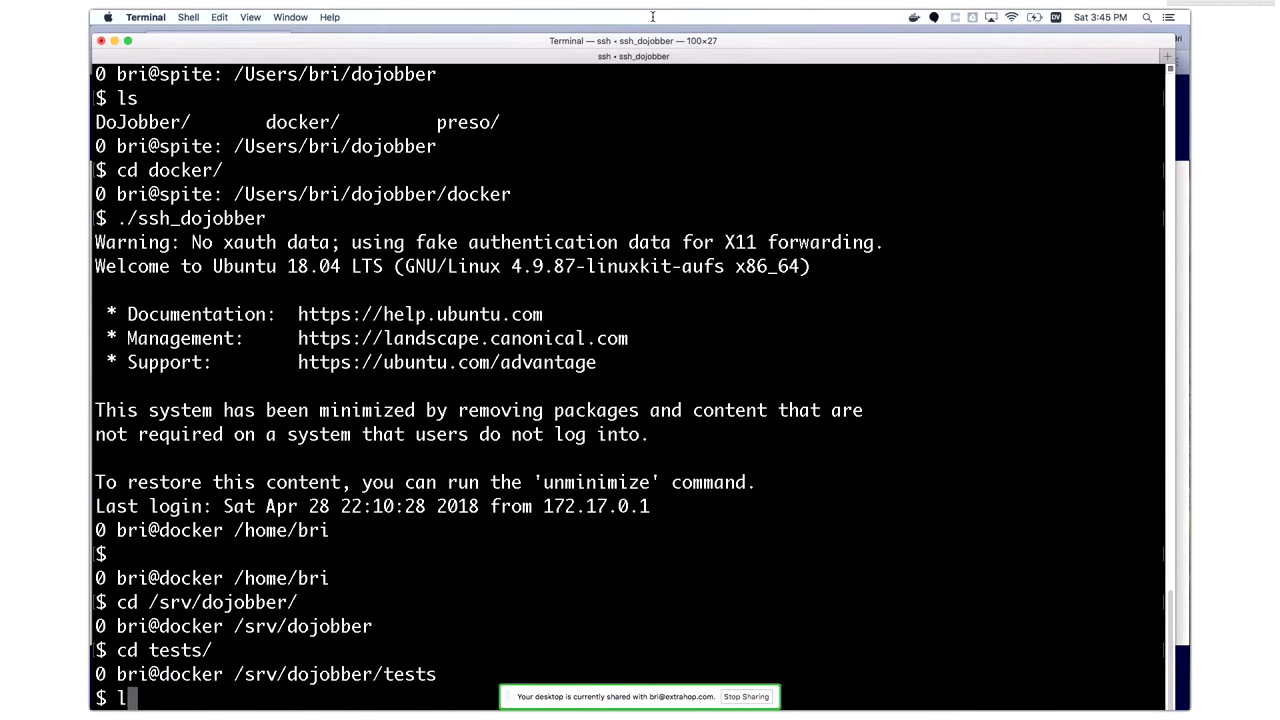
key(Return)
text(./dojobber_example.py)
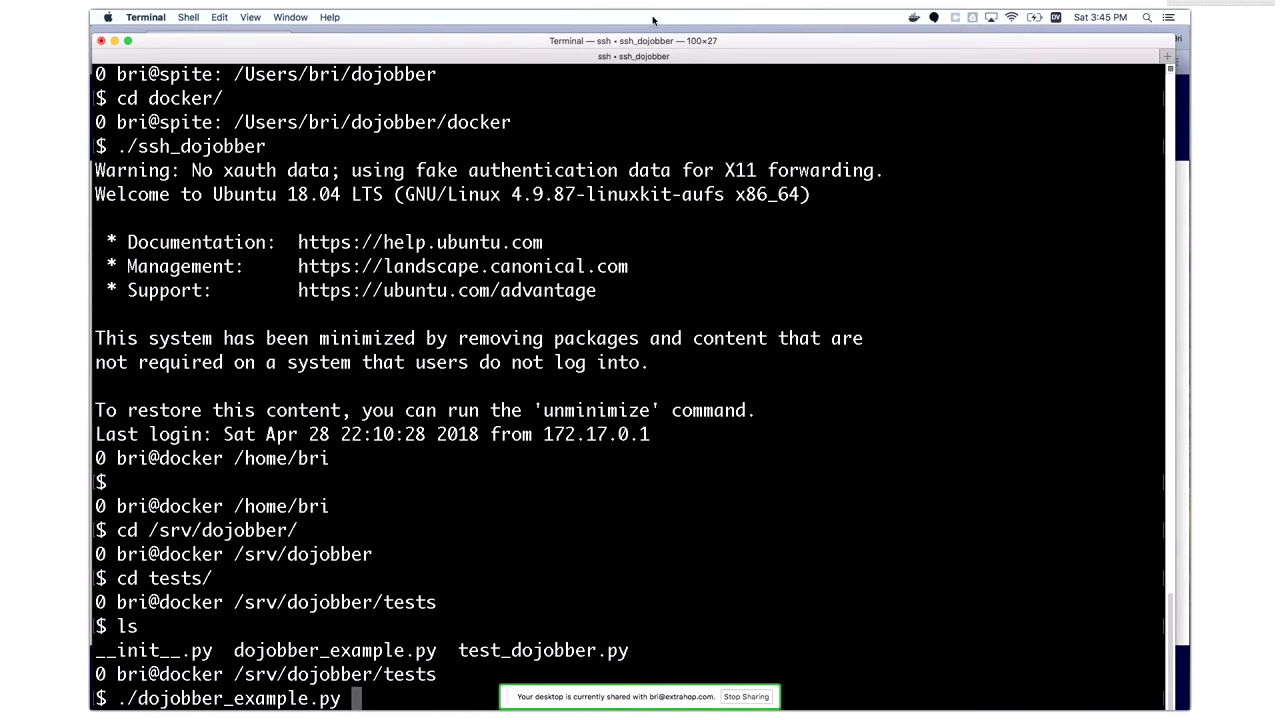
Step: Page the output of ./dojobber_example.py --help through less
key(super+Tab)
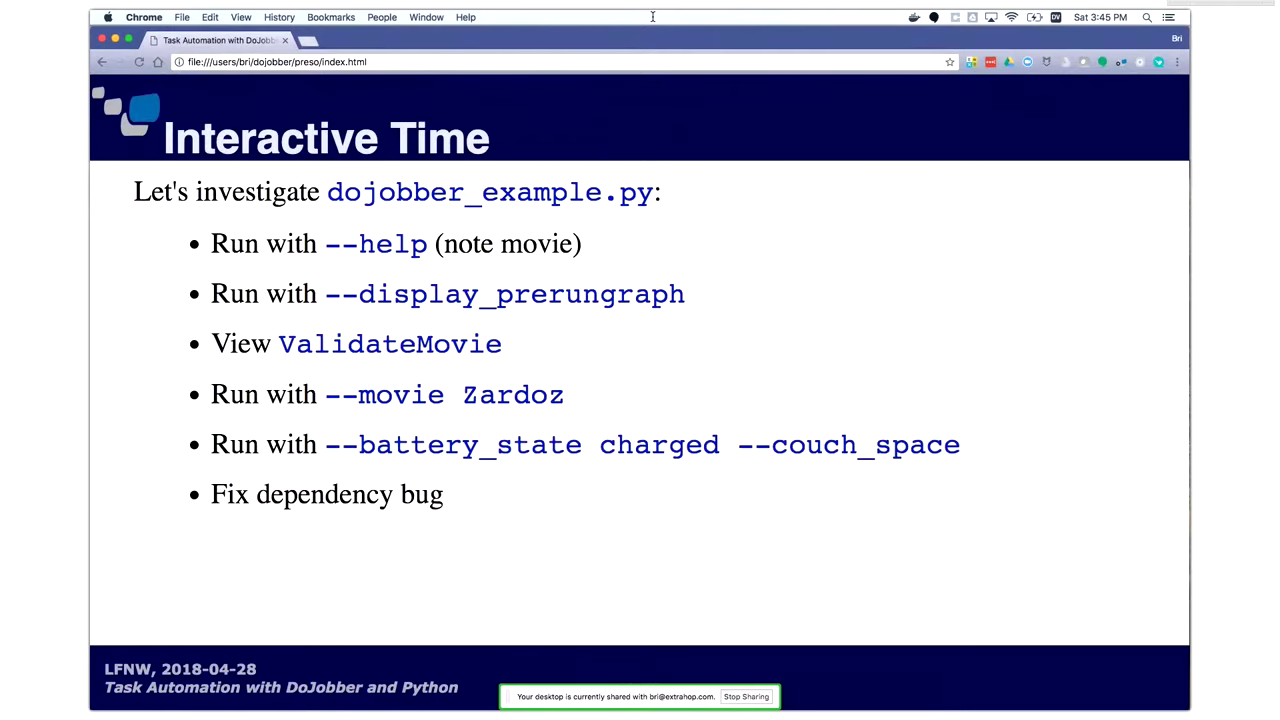
key(super+Tab)
key(Return)
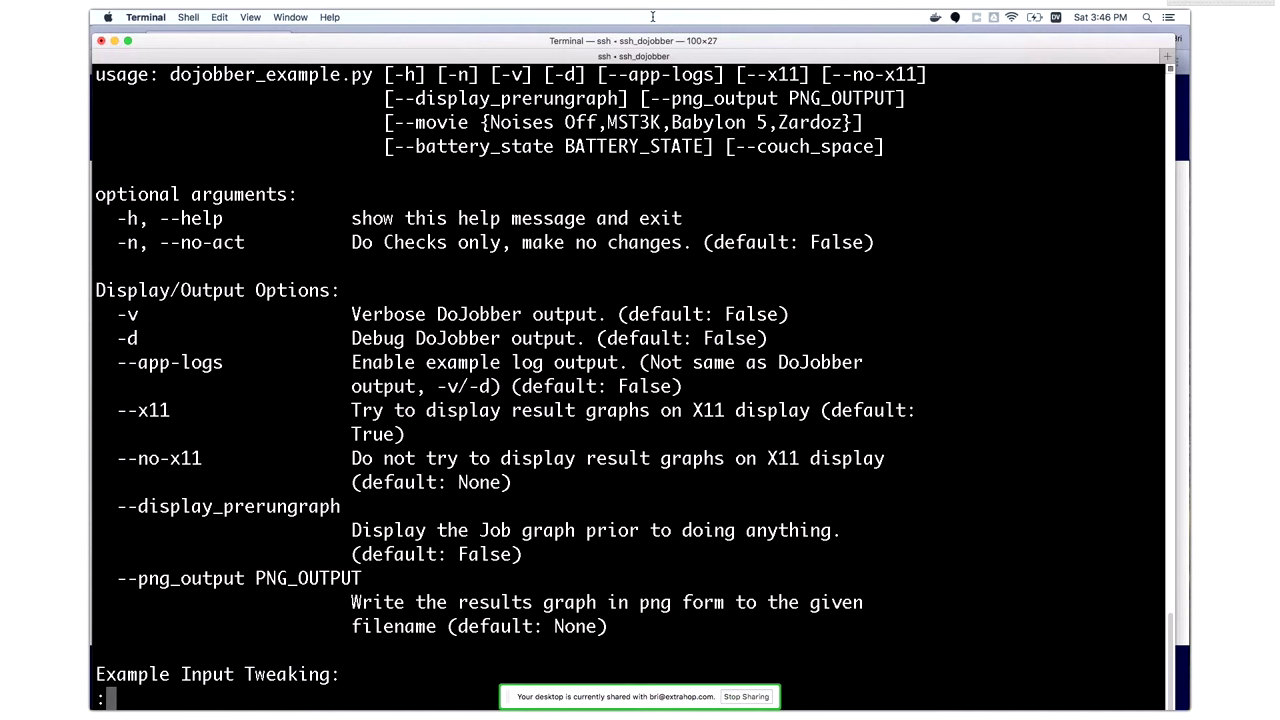
Step: Rerun dojobber_example.py with --display_prerungraph, copied from the help text
drag(117, 506, 342, 506)
key(super+c)
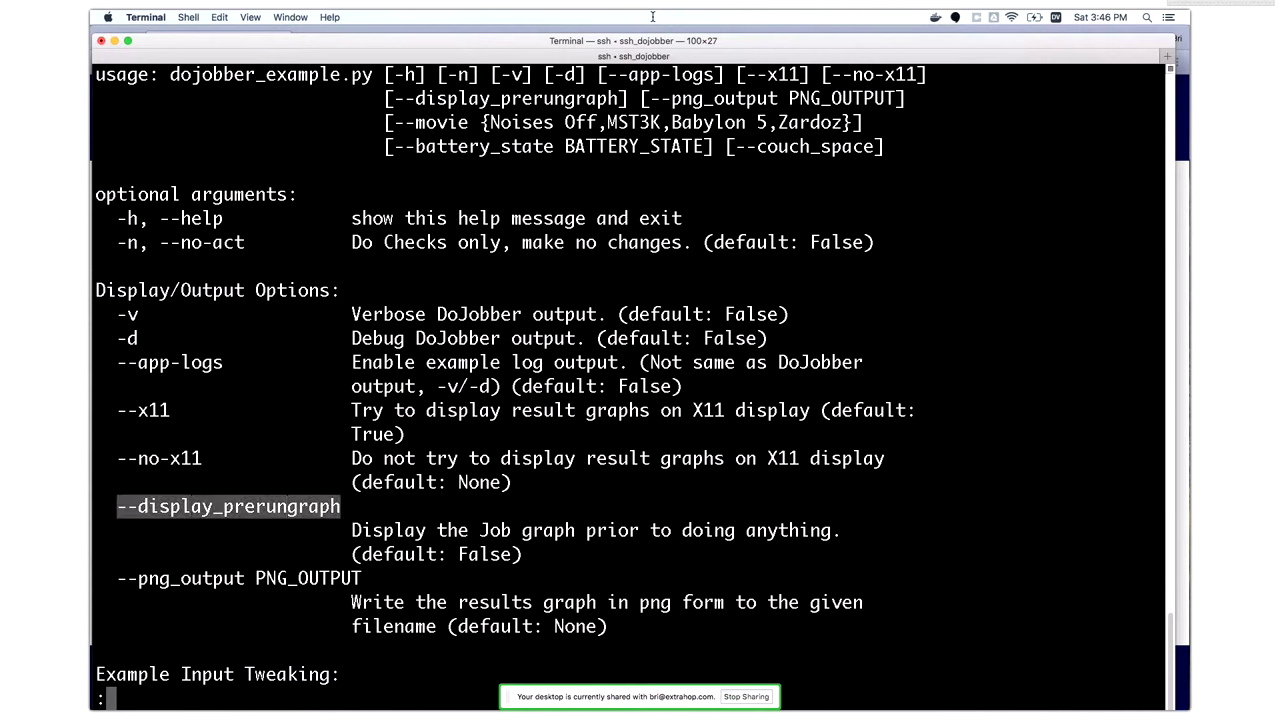
key(q)
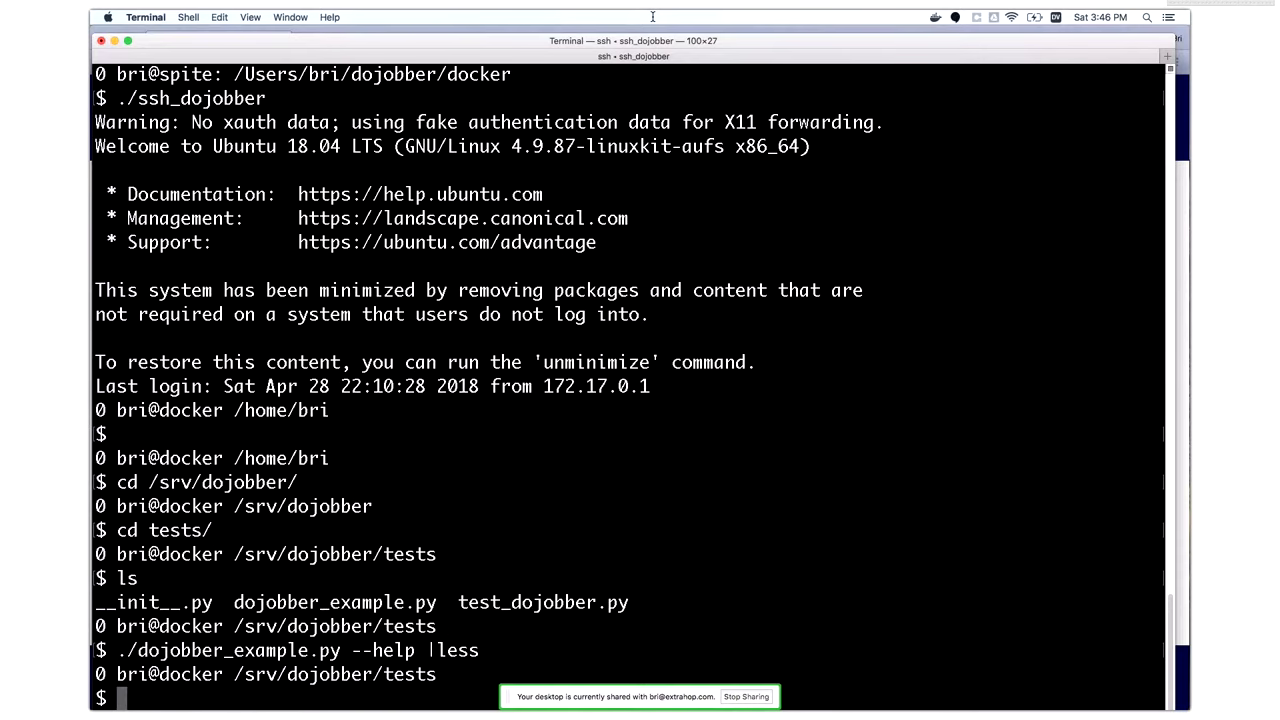
key(Up)
key(BackSpace)
key(BackSpace)
key(BackSpace)
key(super+v)
key(Return)
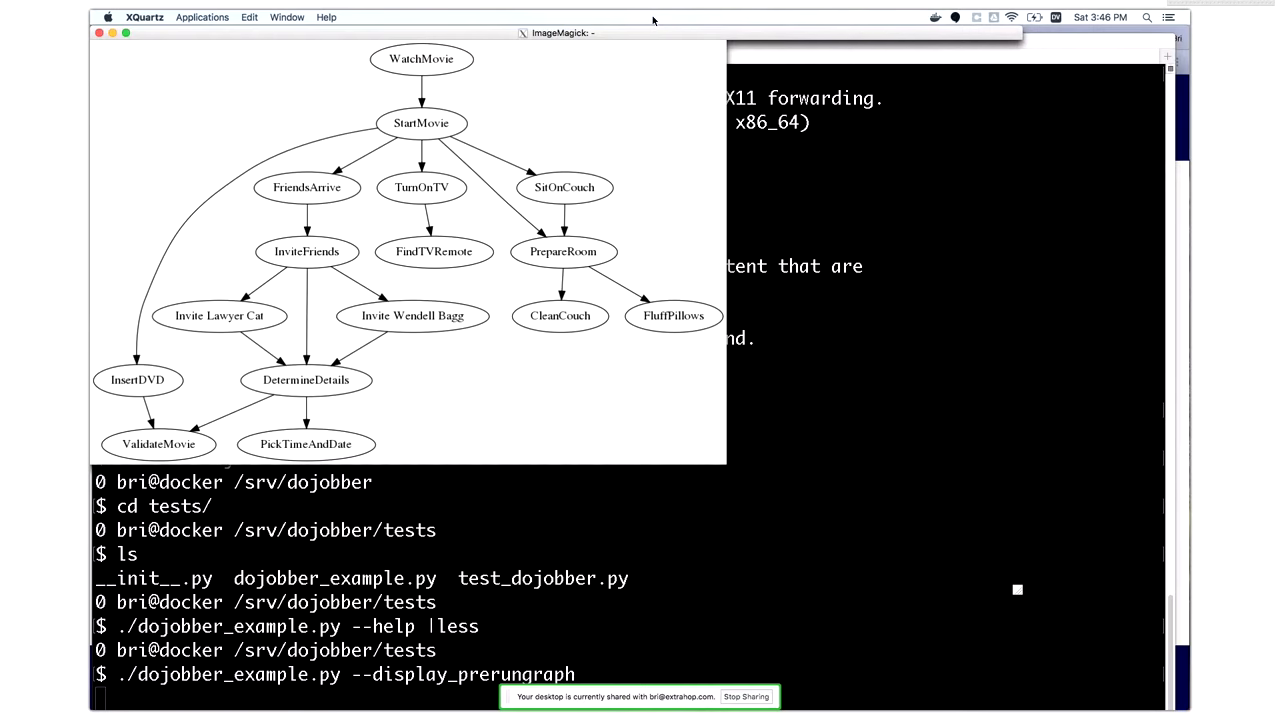
Step: Stop the graph run and open dojobber_example.py read-only with view
key(ctrl+c)
key(super+Tab)
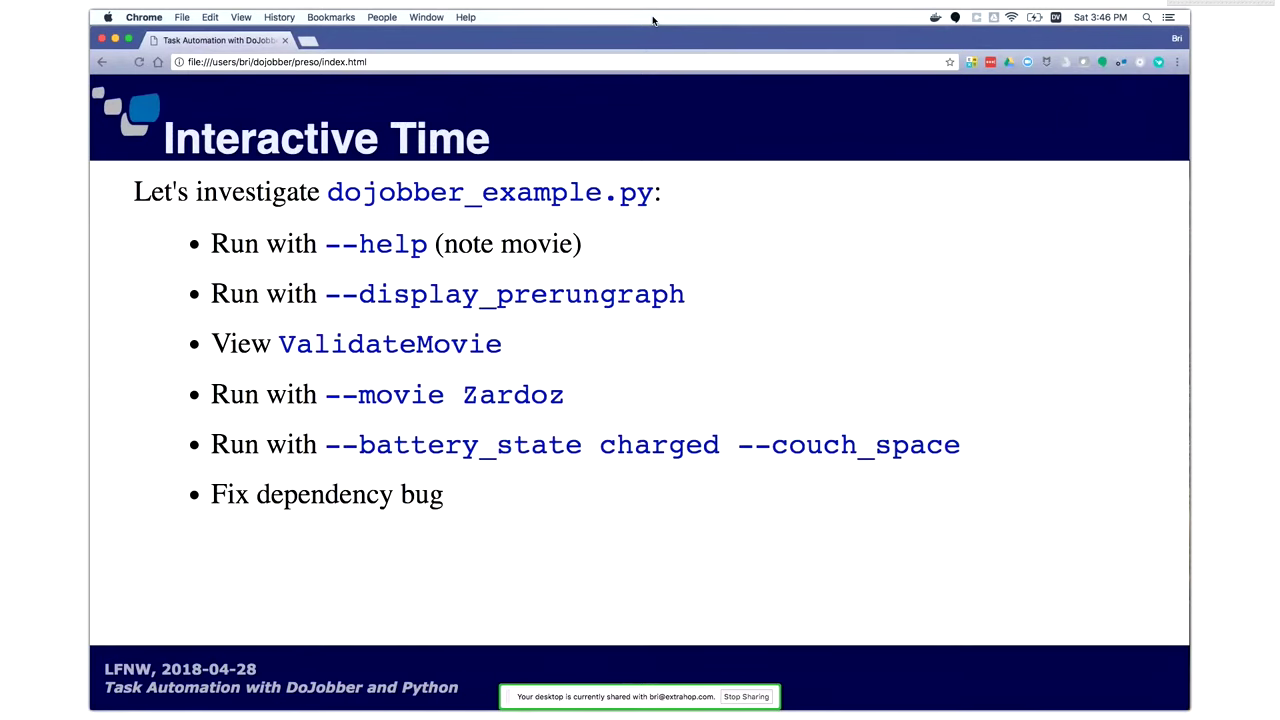
key(super+Tab)
key(super+Tab)
key(super+Tab)
key(super+Tab)
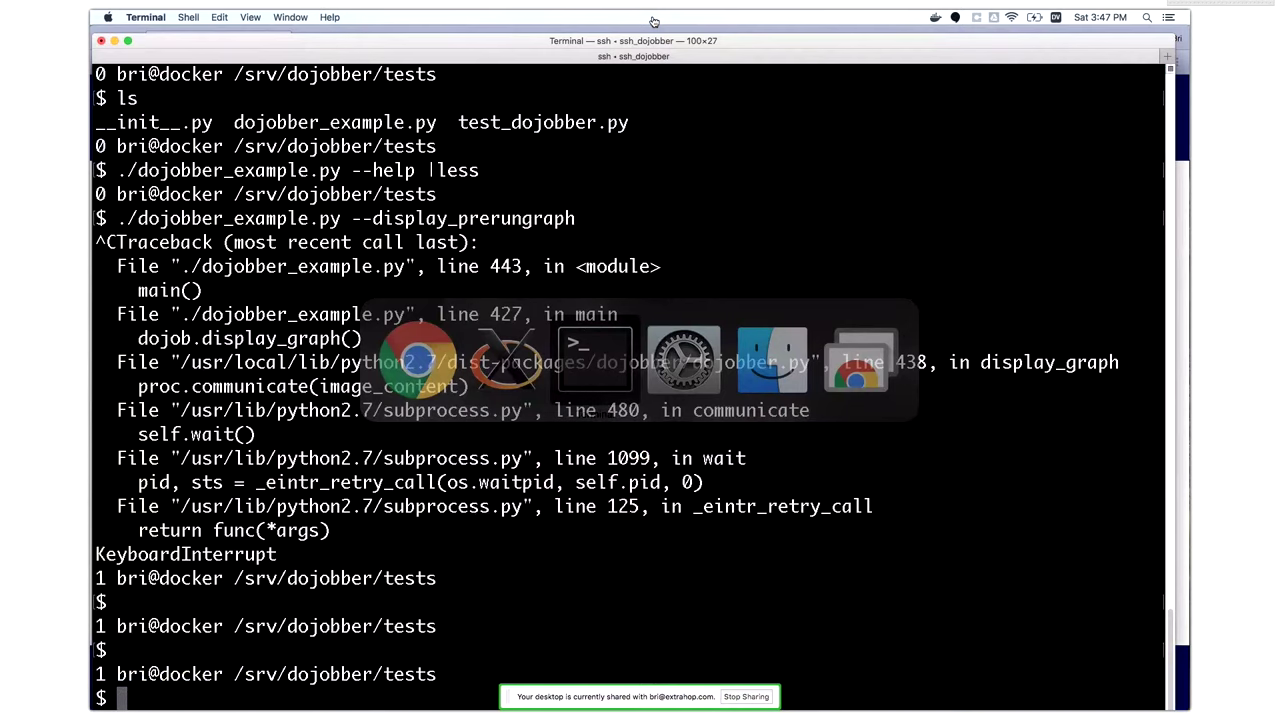
text(view d)
key(Tab)
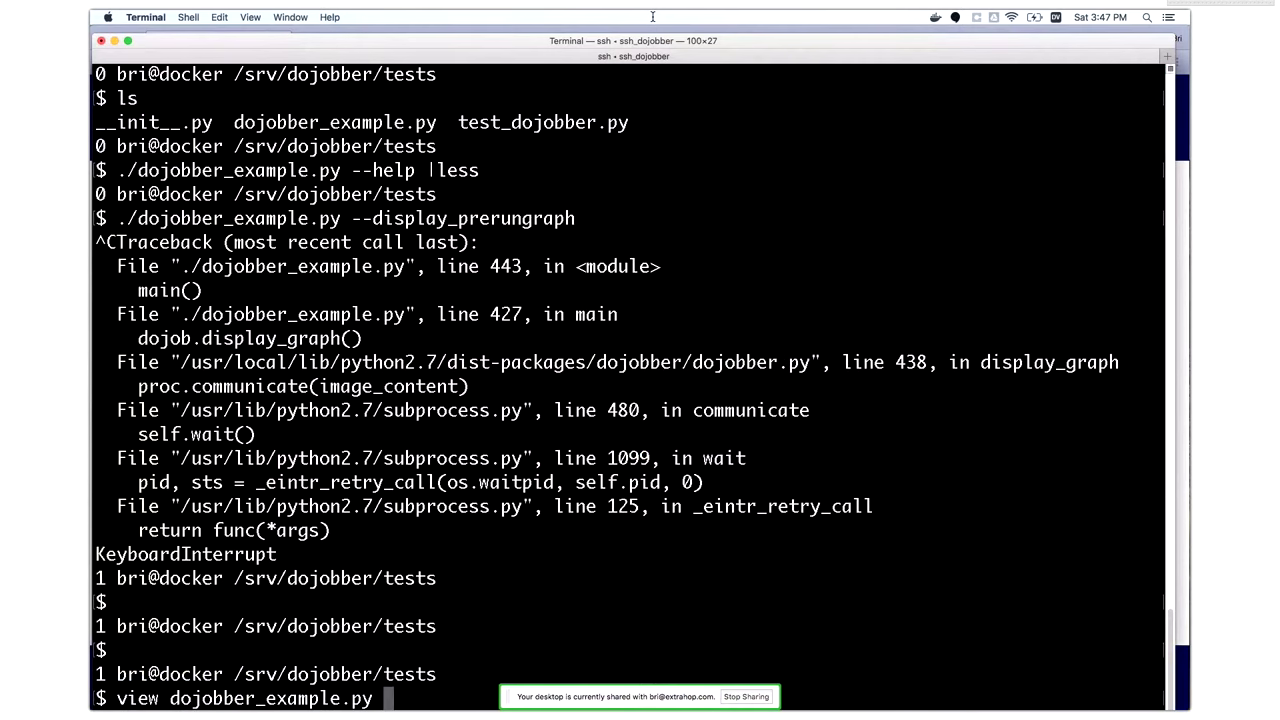
key(Return)
text(/Valid)
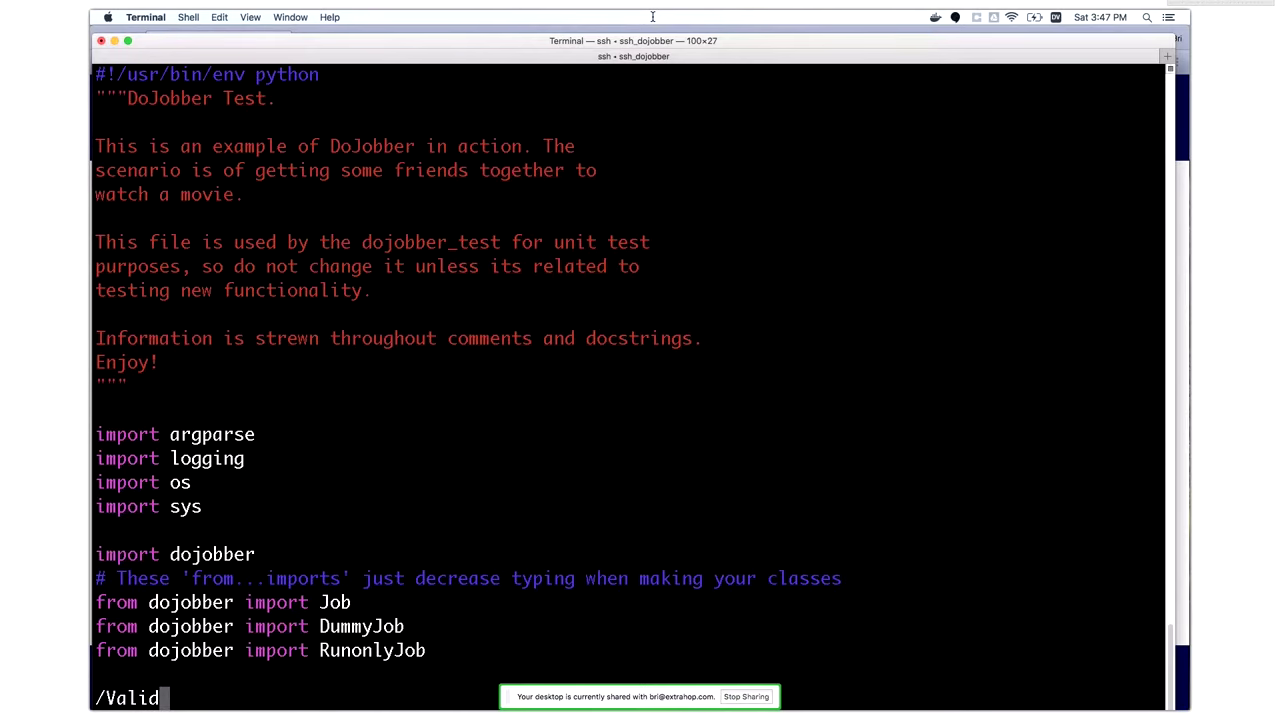
Step: Inspect the ValidateMovie class with a dark background, then suspend the viewer
key(Return)
key(ctrl+e)
key(ctrl+e)
key(ctrl+e)
key(ctrl+e)
key(ctrl+e)
key(ctrl+e)
key(ctrl+e)
key(ctrl+e)
key(ctrl+e)
key(ctrl+e)
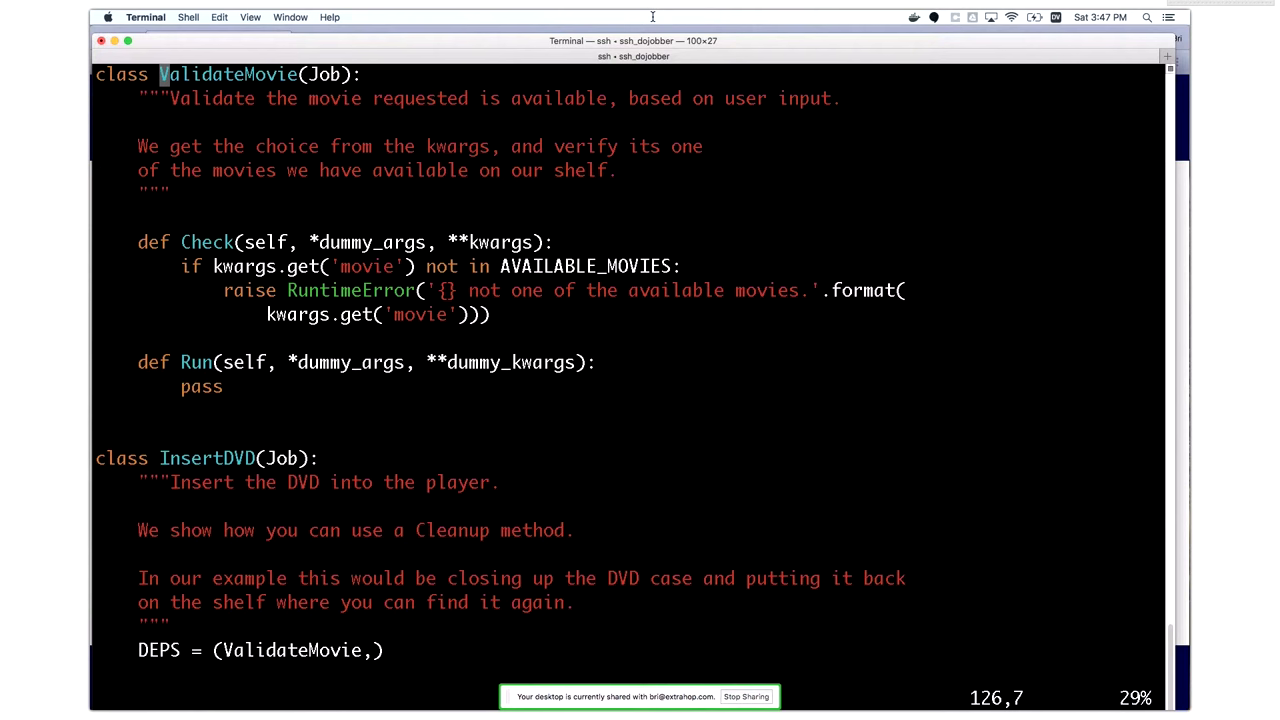
double_click(500, 242)
text(:set bg=dark)
key(Return)
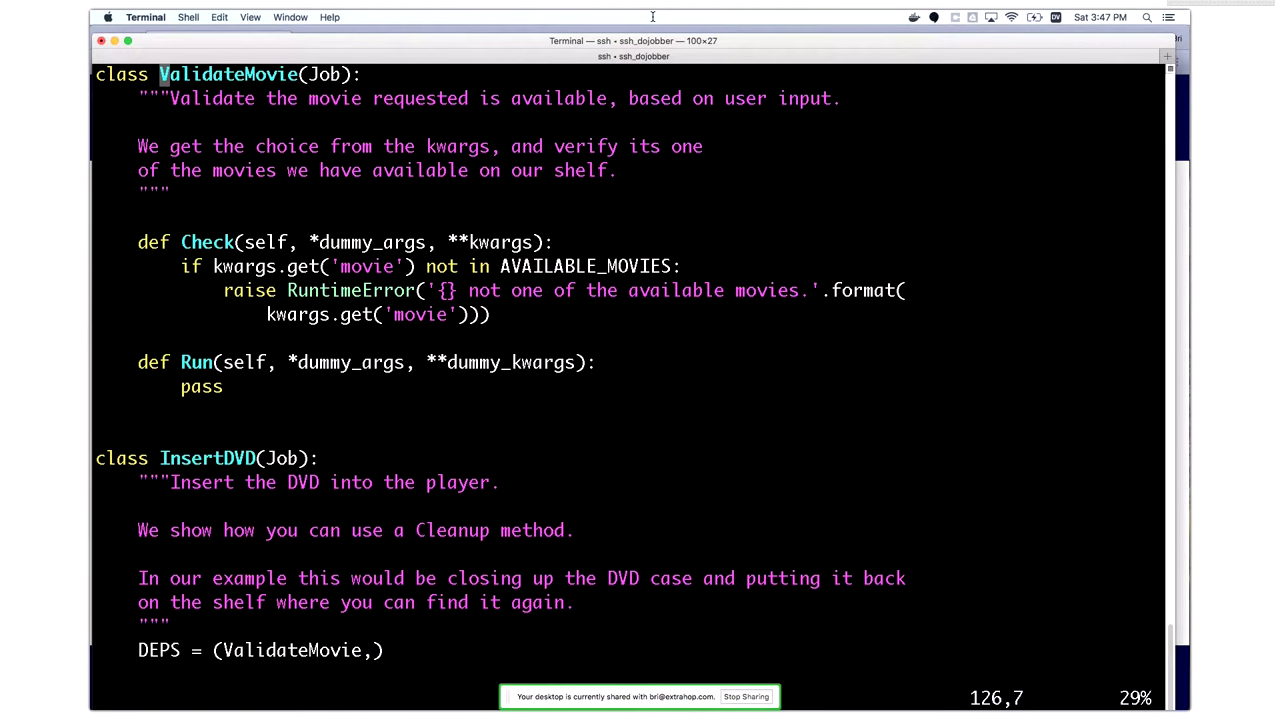
key(ctrl+z)
key(Up)
key(Up)
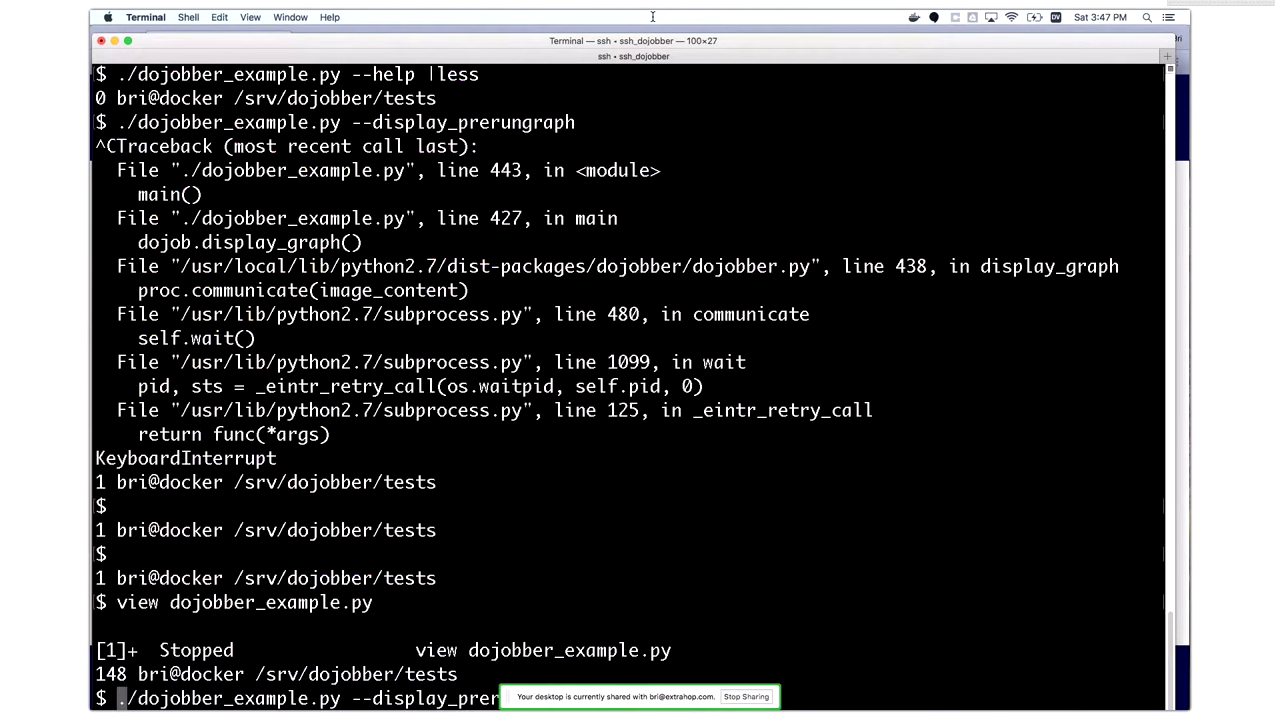
Step: Run the example with --movie MST3K and close its job graph
key(BackSpace)
key(BackSpace)
key(BackSpace)
text(movie )
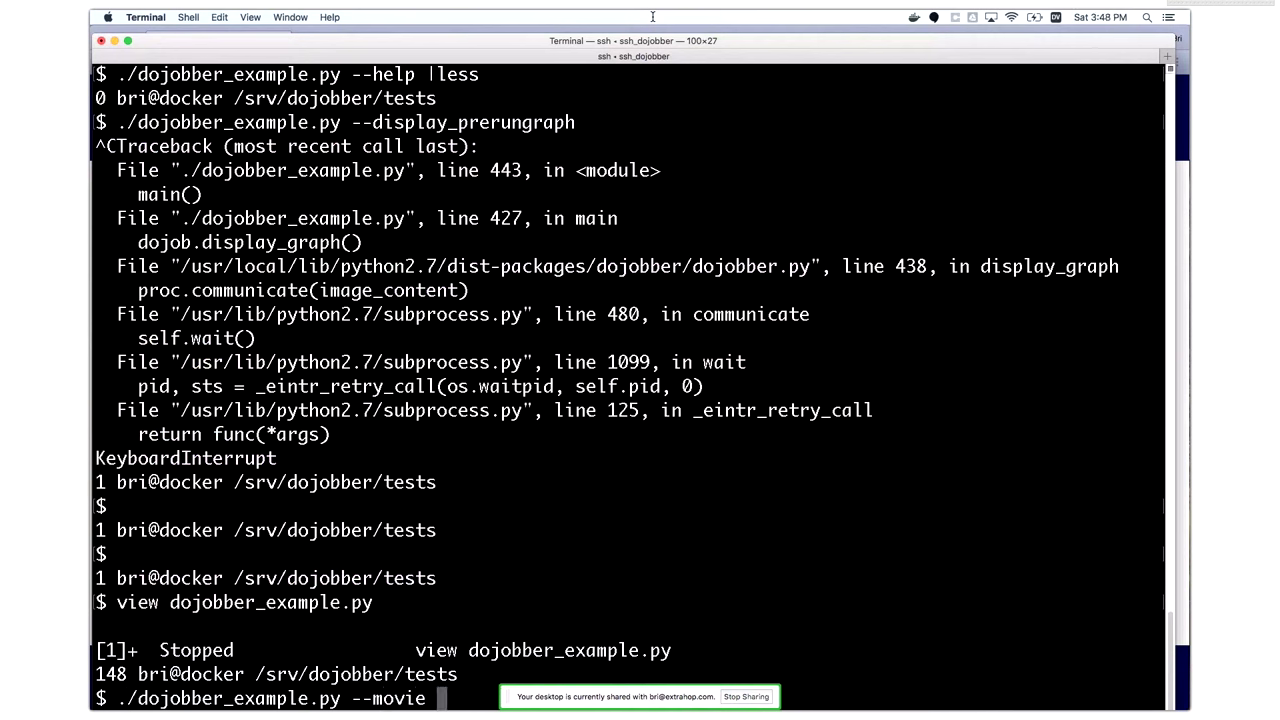
text(N)
key(BackSpace)
text(MST3K)
key(Return)
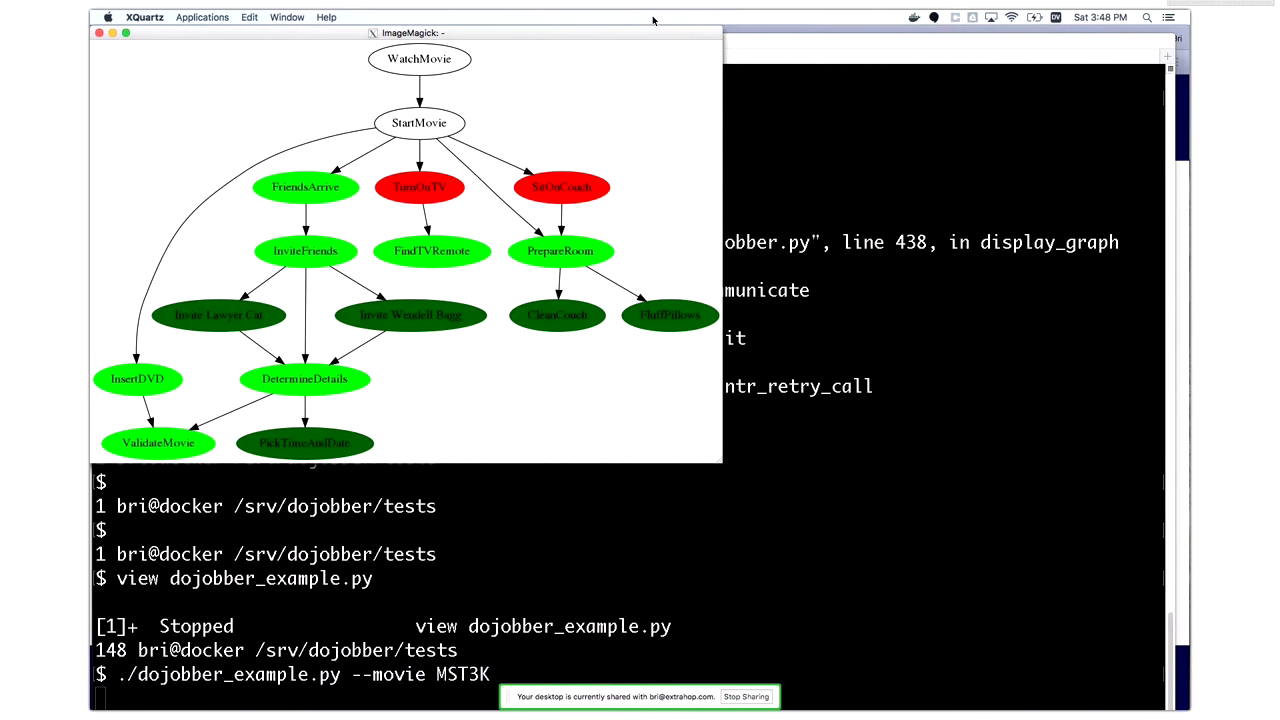
key(q)
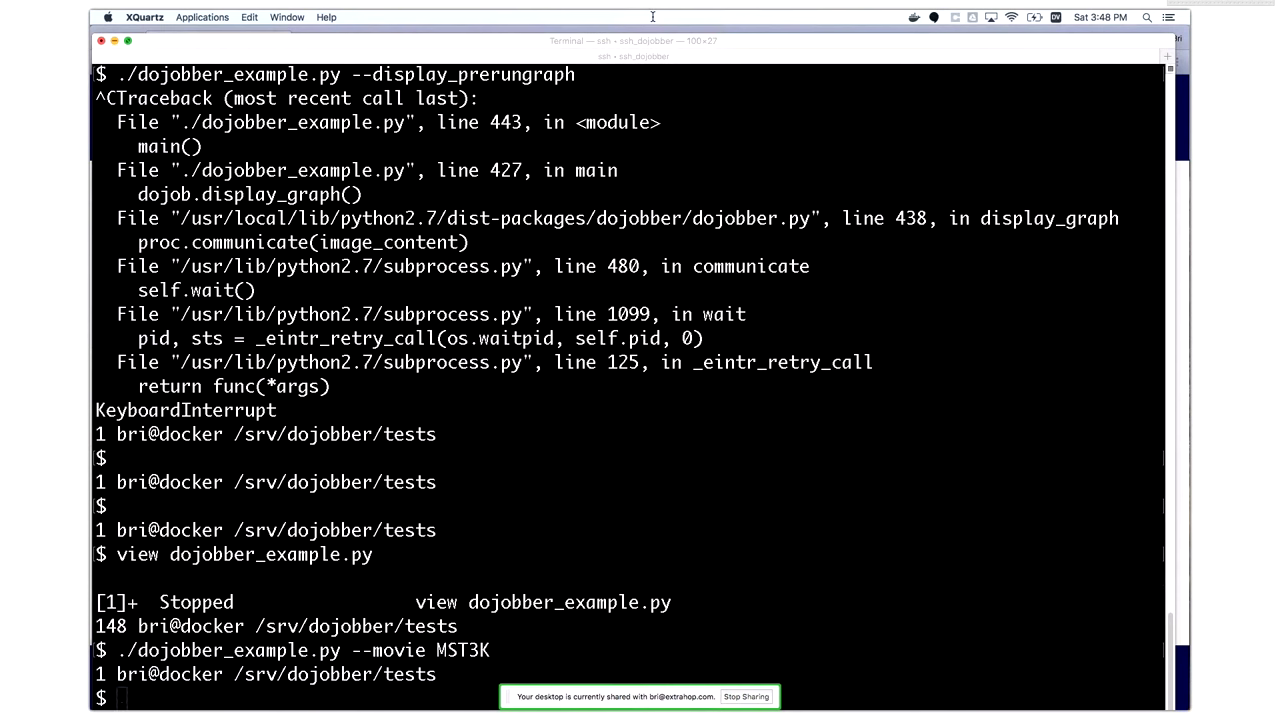
key(Up)
key(BackSpace)
key(BackSpace)
key(BackSpace)
text(Zardoz)
Step: Run the example with --movie Zardoz, review the failed ValidateMovie graph, and close it
key(Return)
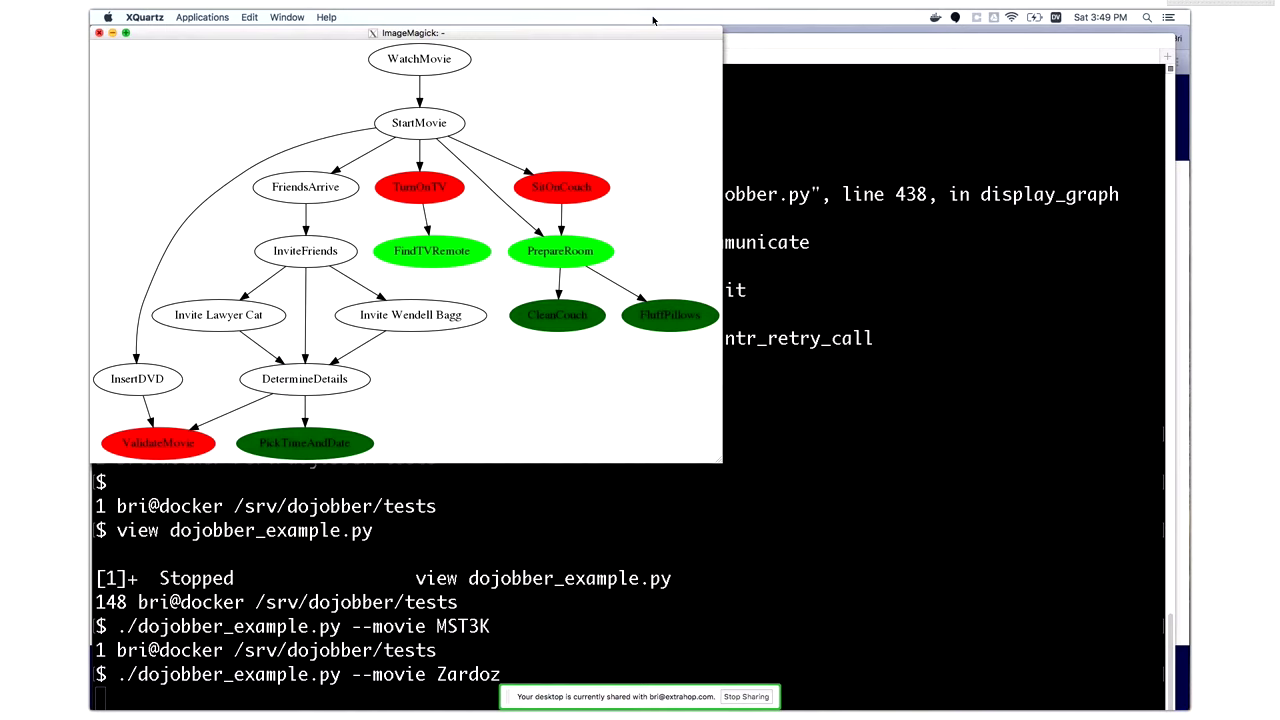
key(q)
Step: Run the example with --couch --battery charged and close its job graph
key(super+Tab)
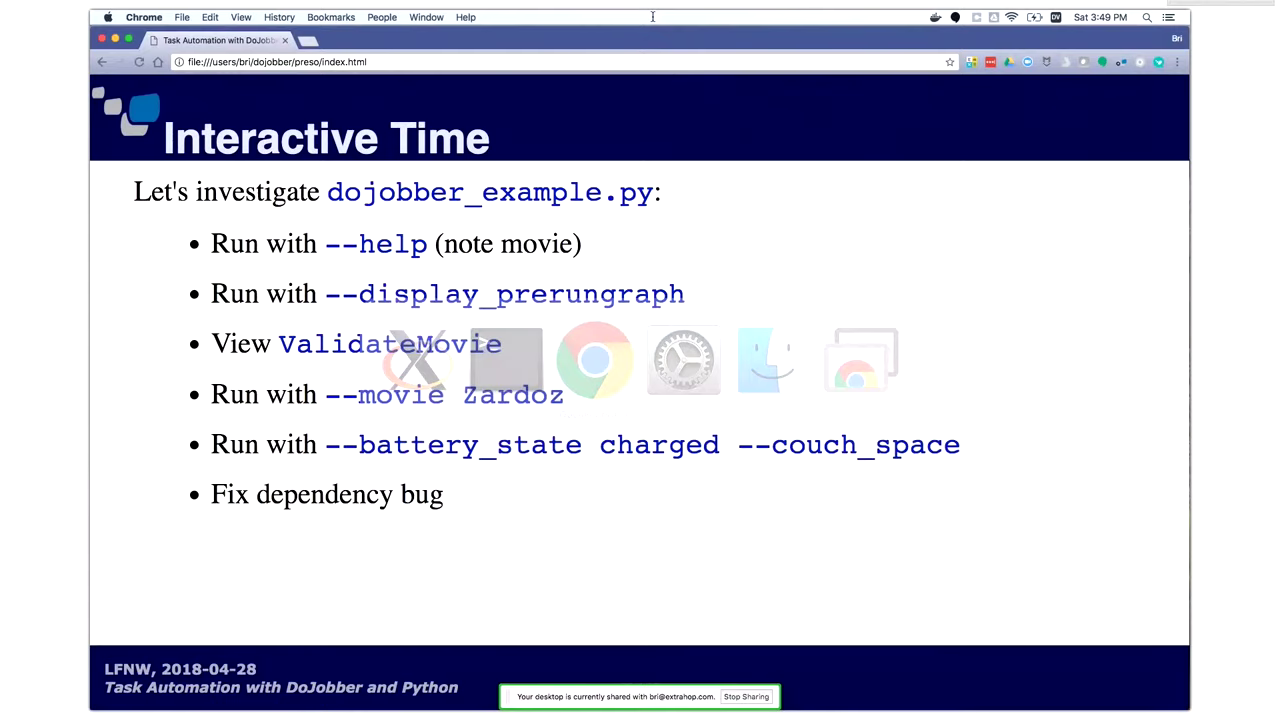
key(super+Tab)
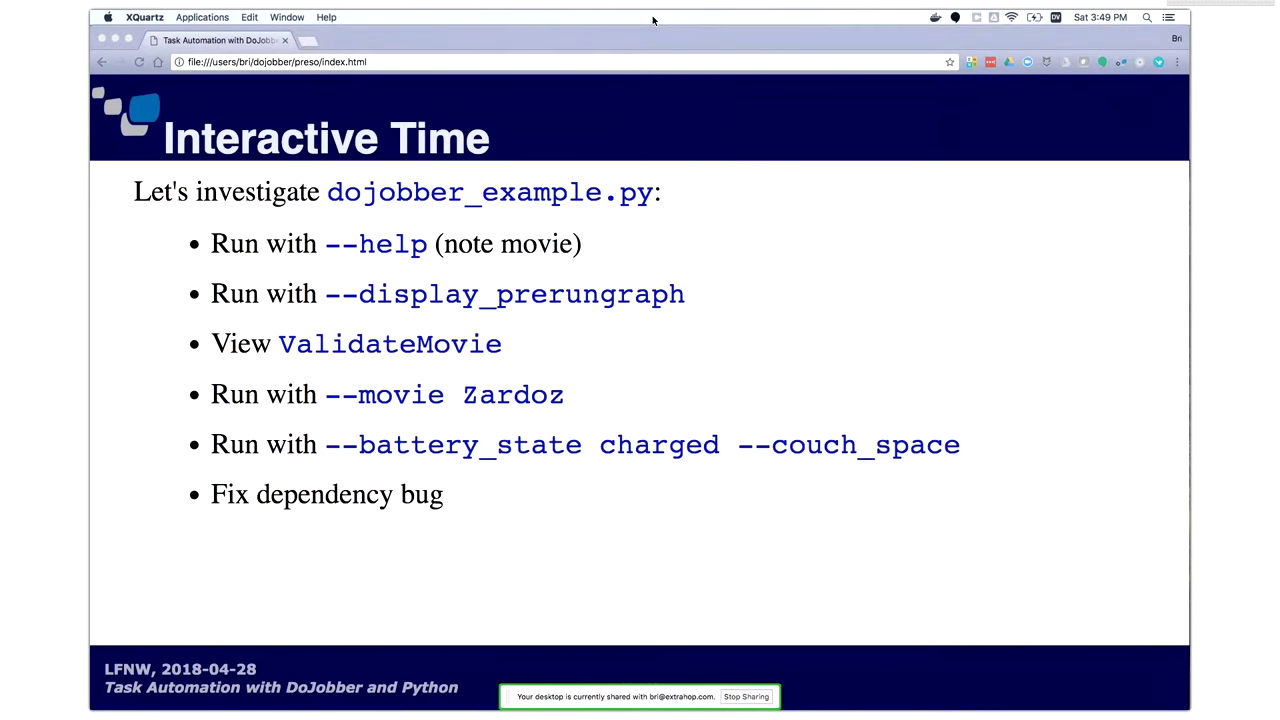
key(super+Tab)
key(super+Tab)
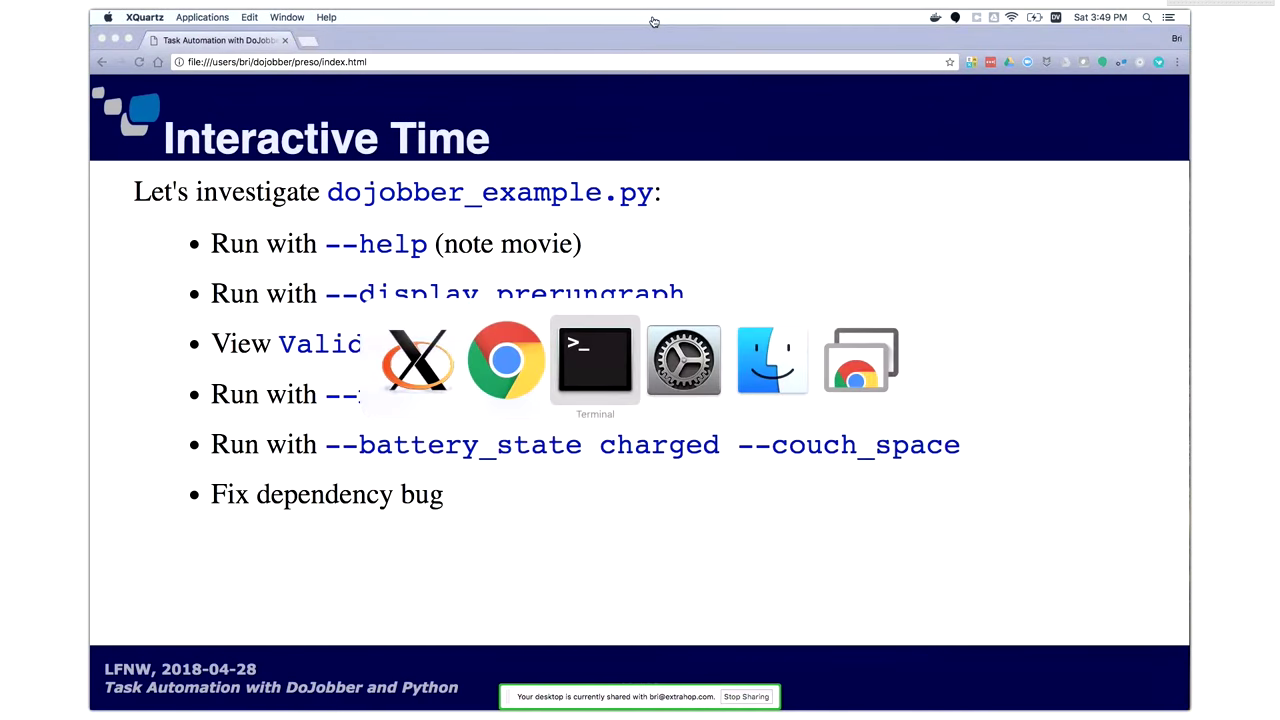
key(Up)
key(ctrl+w)
key(ctrl+w)
text(--couch --)
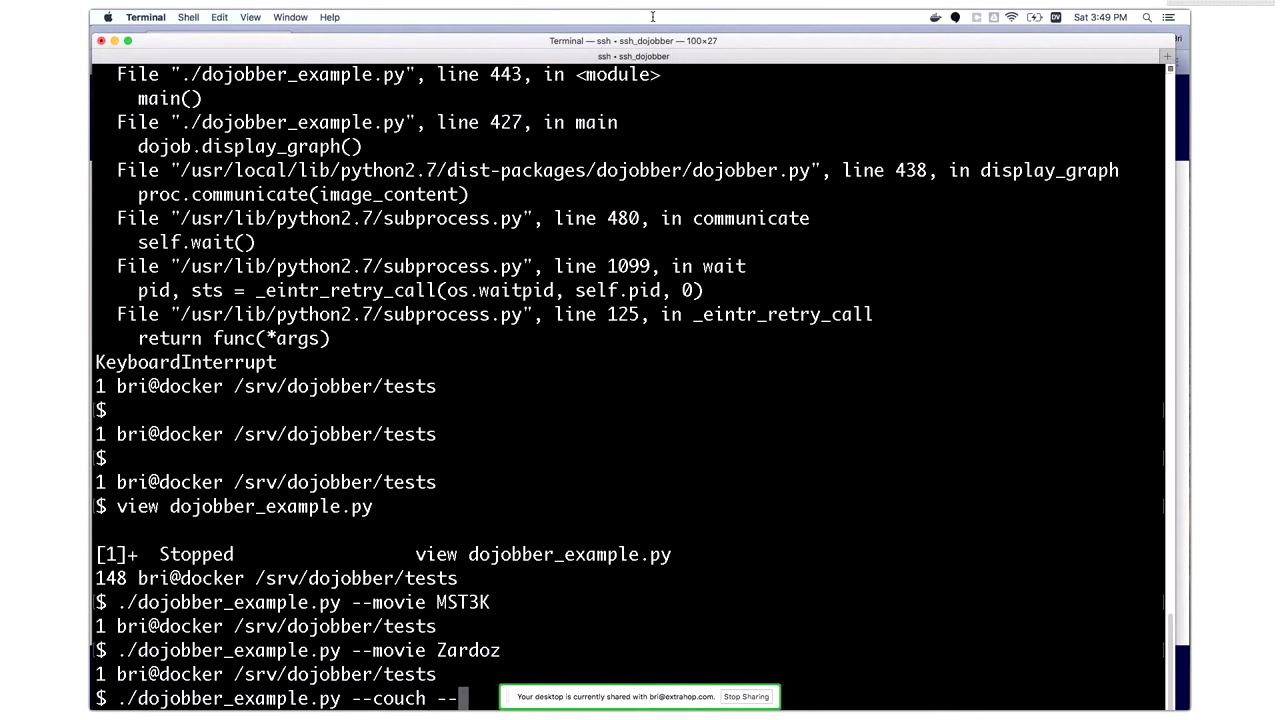
text(battery charged)
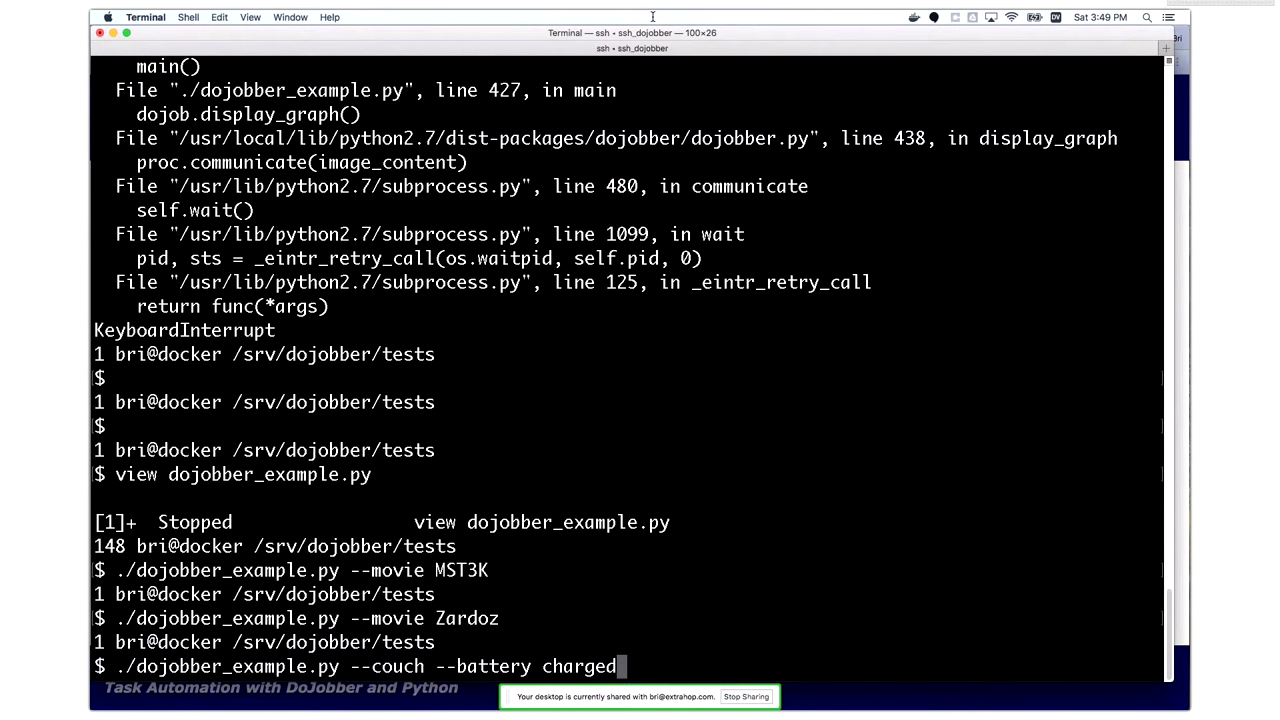
key(Return)
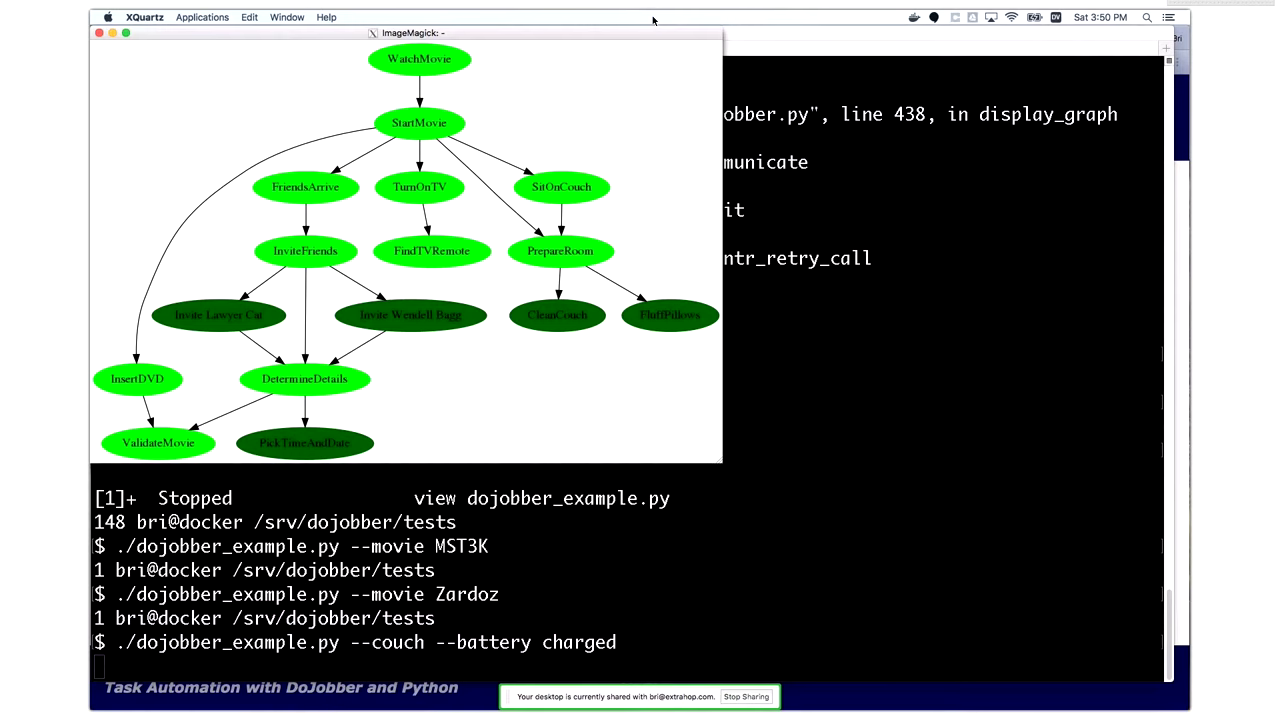
key(q)
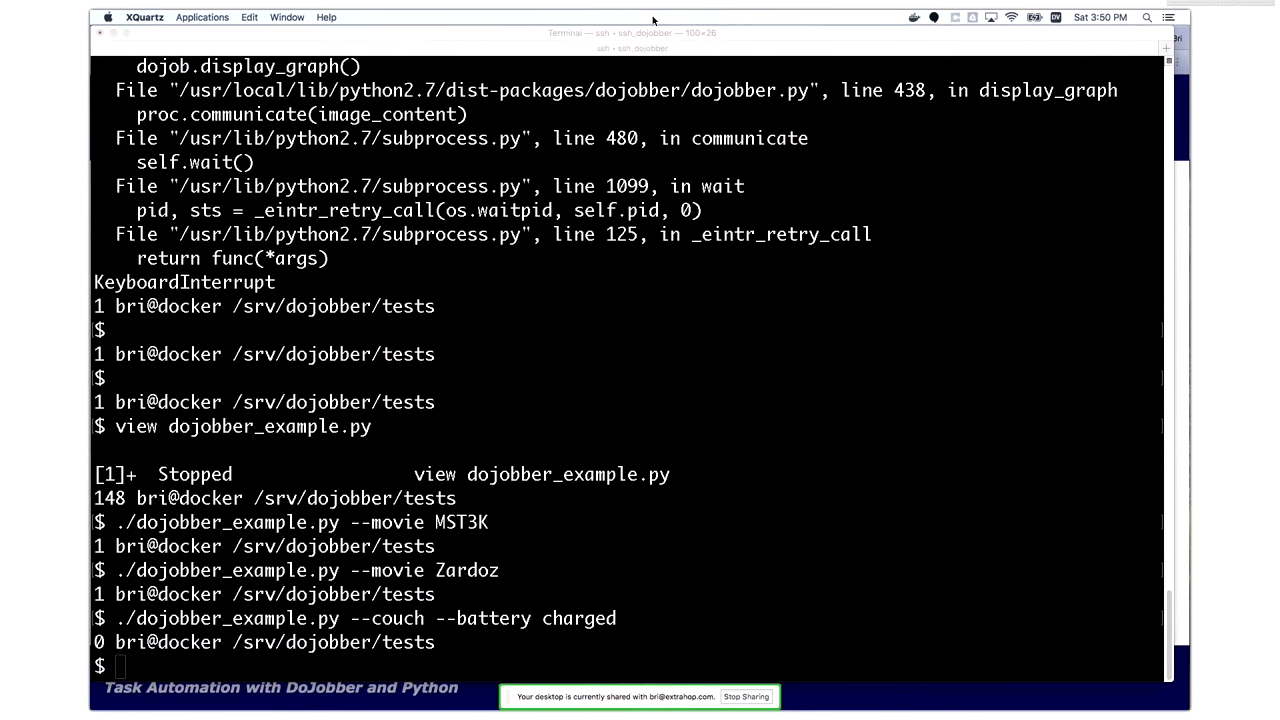
Step: Rerun the example with all arguments removed, showing TurnOnTV and SitOnCouch failing
key(super+Tab)
key(super+Tab)
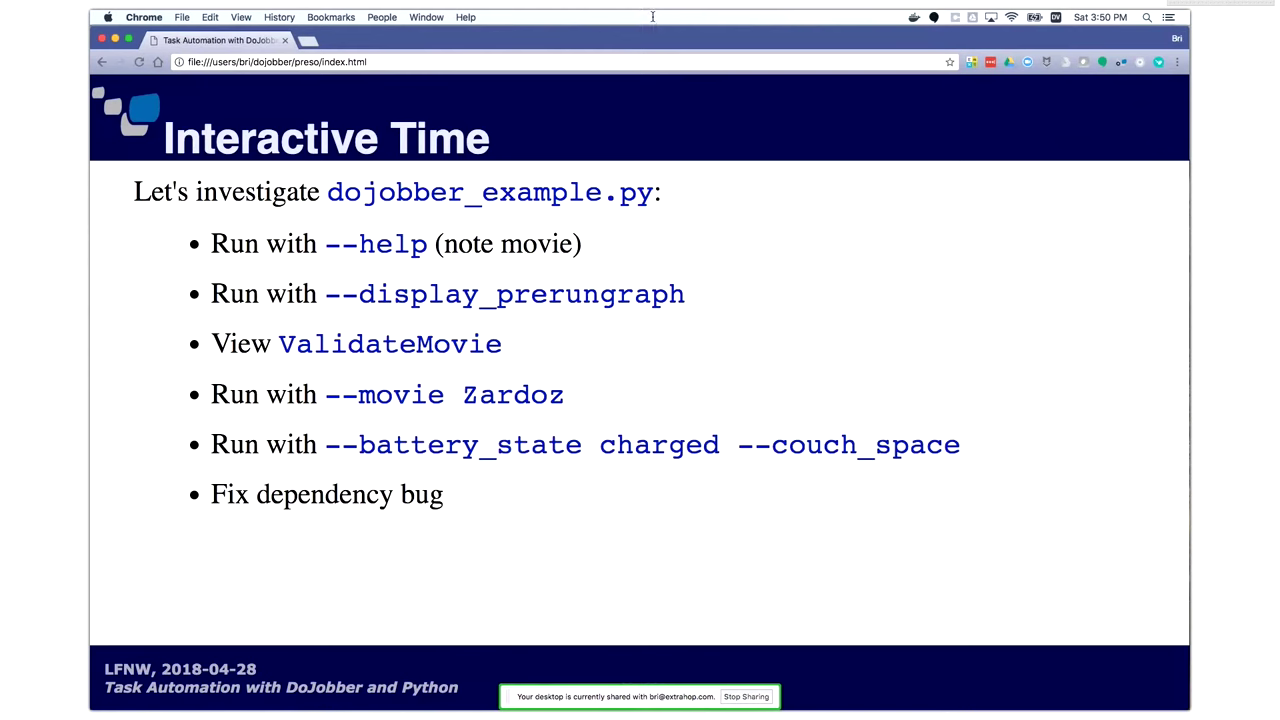
key(super+Tab)
key(super+Tab)
key(super+Tab)
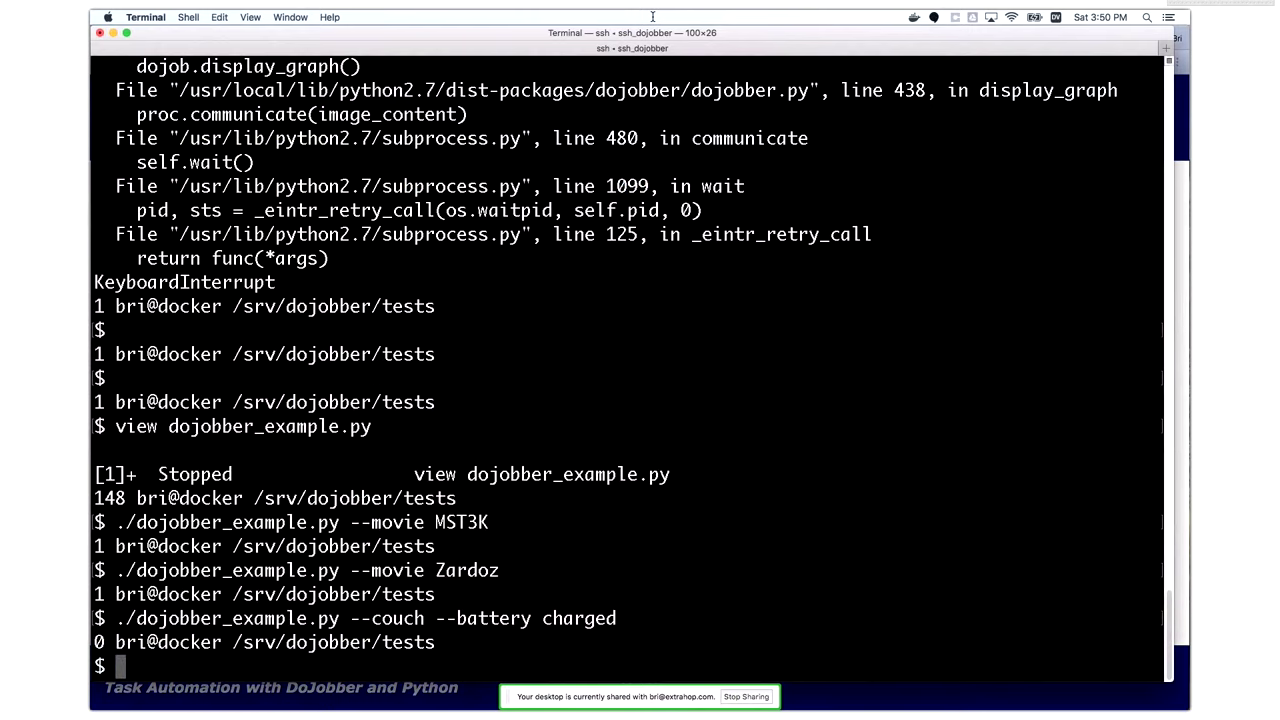
key(Up)
key(alt+f)
key(alt+f)
key(alt+f)
key(ctrl+k)
key(Return)
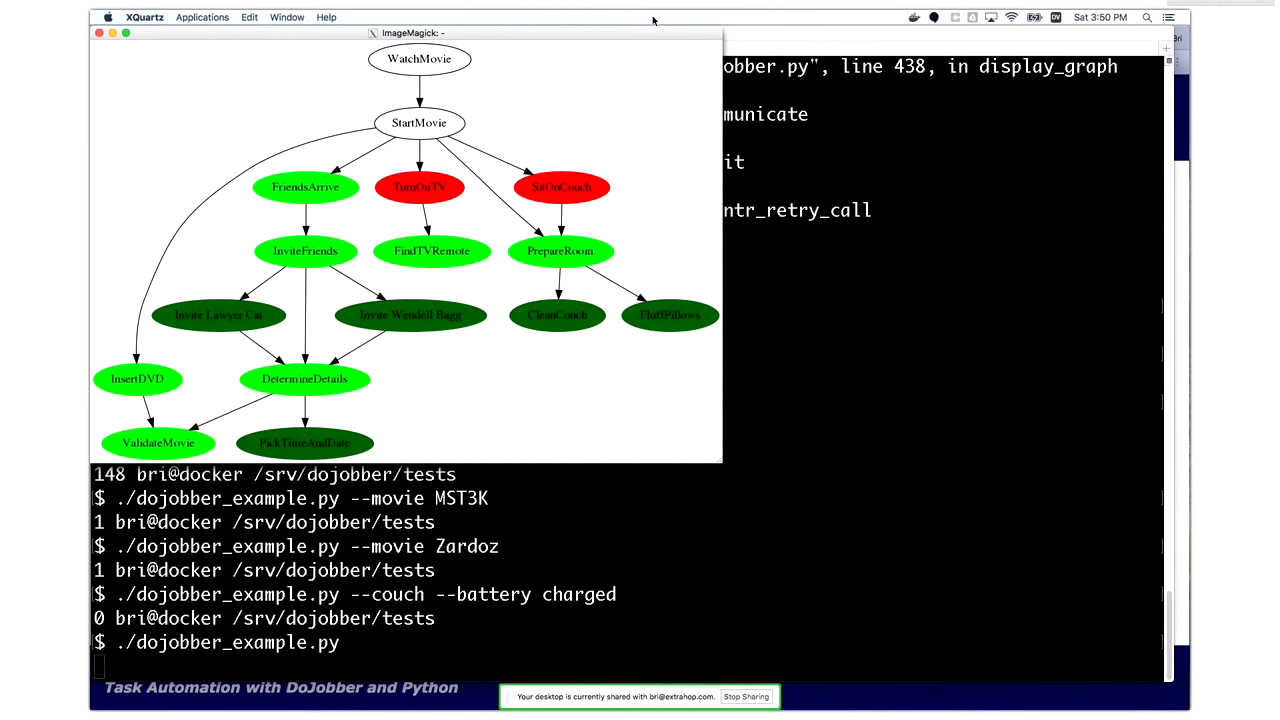
key(super+Tab)
Step: Interrupt the run, resume the viewer, and locate the InsertDVD dependency list
key(ctrl+c)
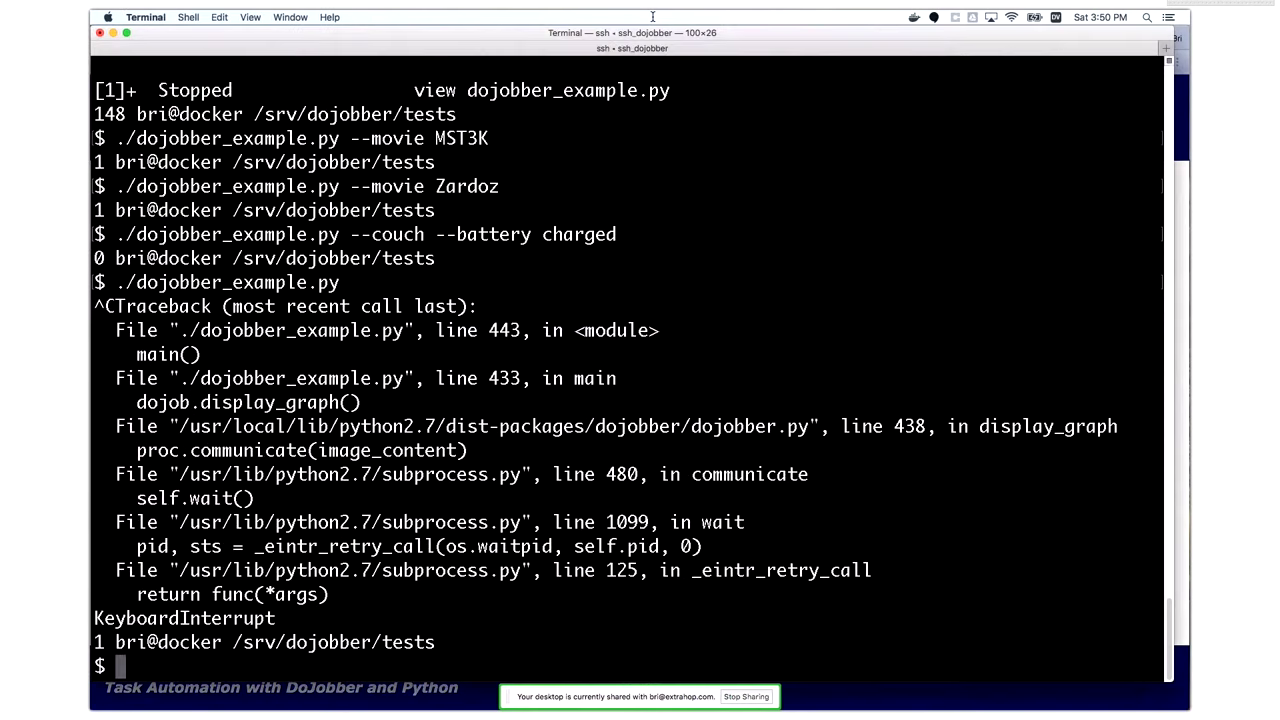
text(fg)
key(Return)
key(slash)
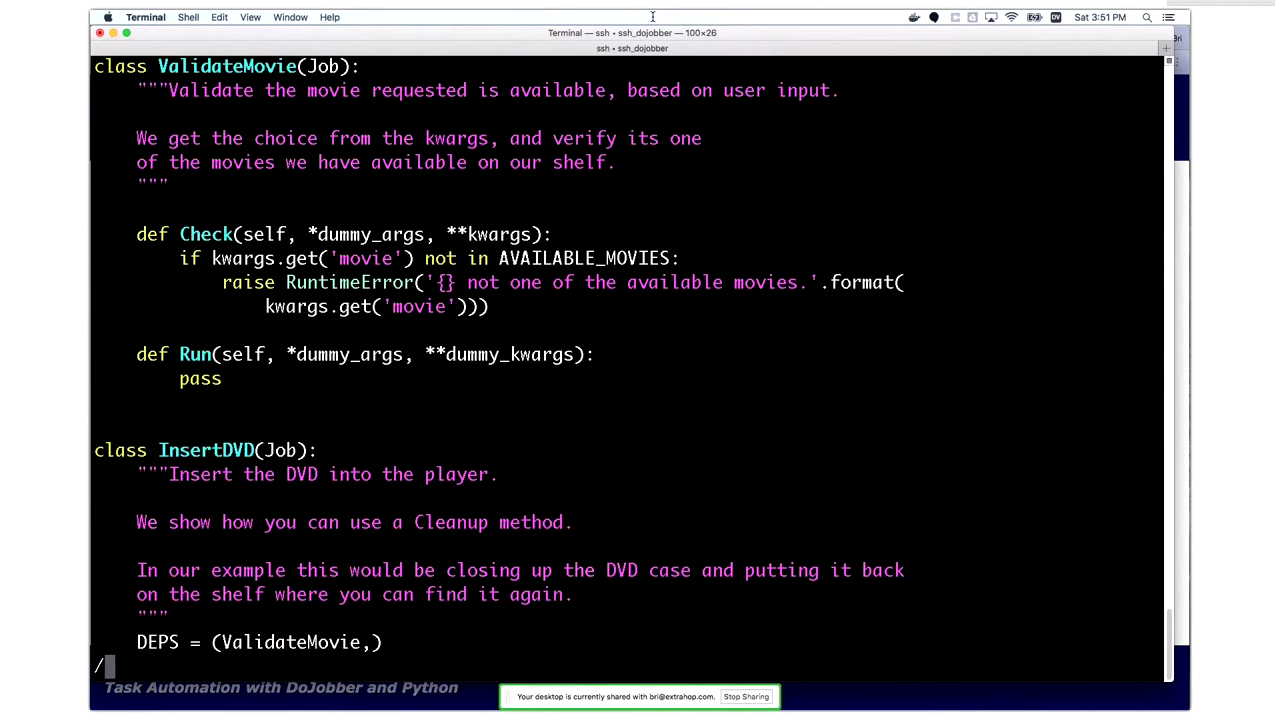
text(DVD)
key(Return)
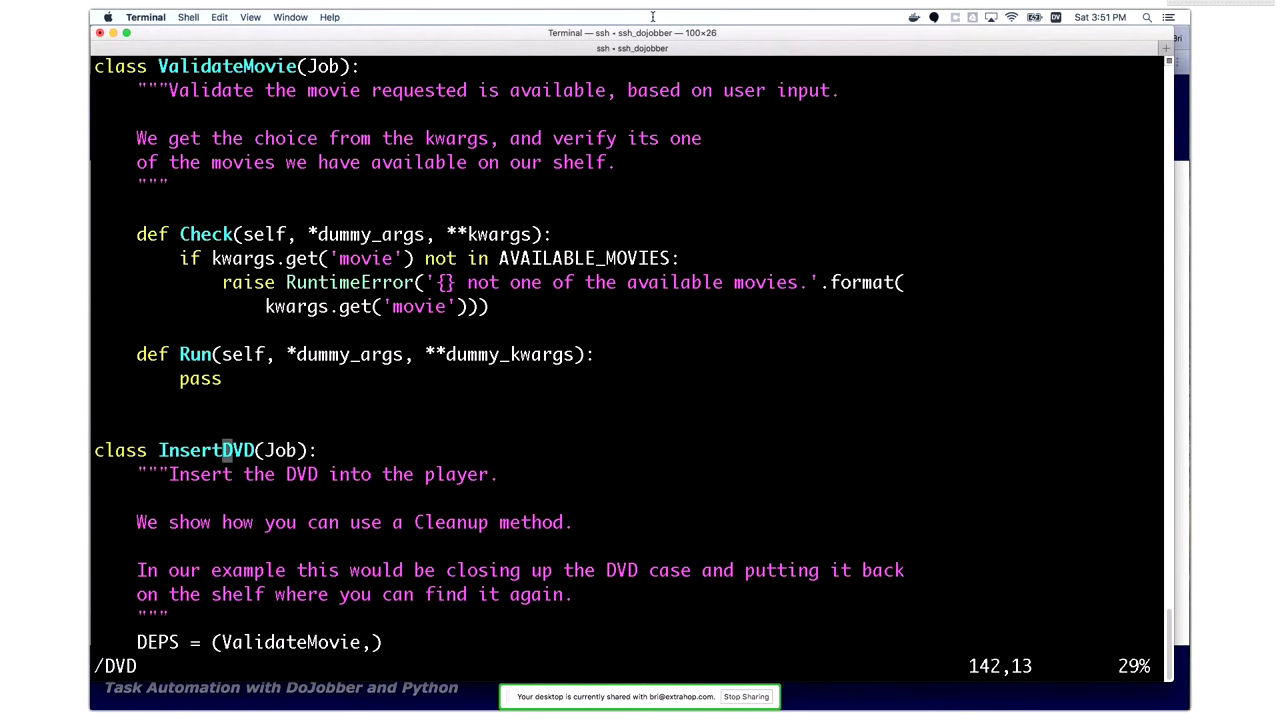
key(ctrl+e)
key(ctrl+e)
key(ctrl+e)
key(Return)
key(Return)
key(Return)
key(Return)
key(Return)
key(Return)
key(Return)
key($)
text(ie,)
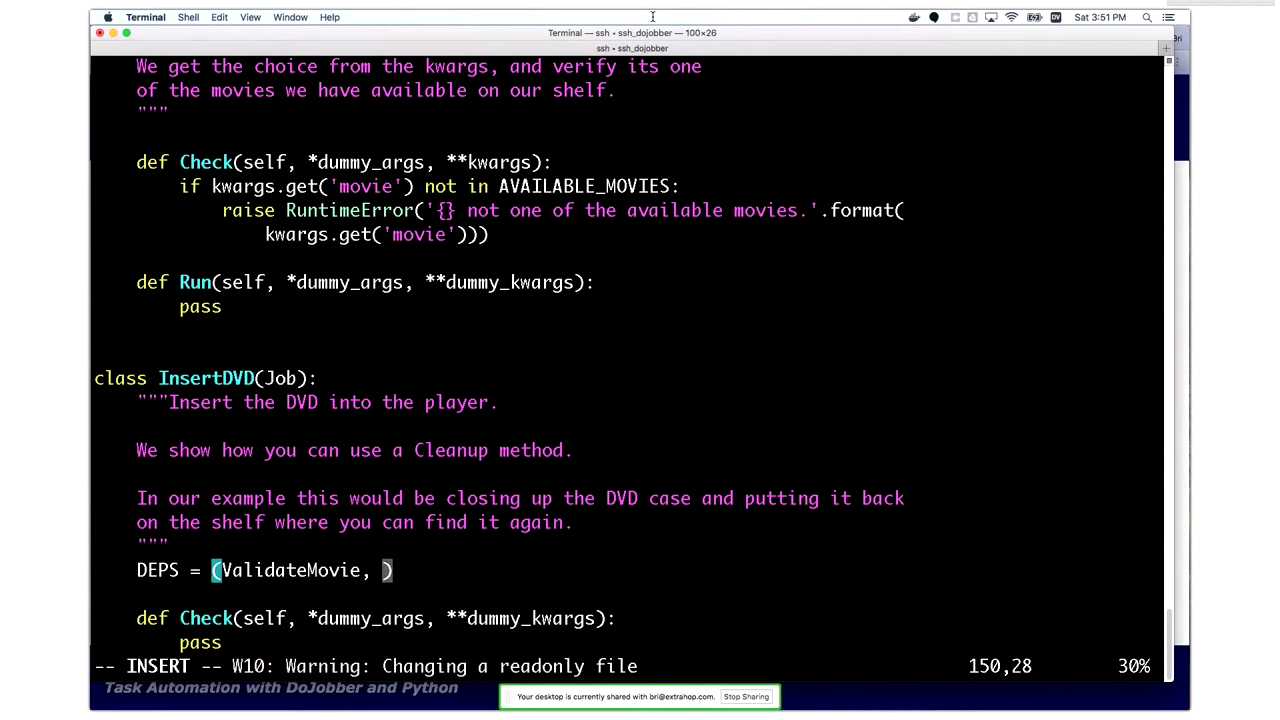
text( Sit)
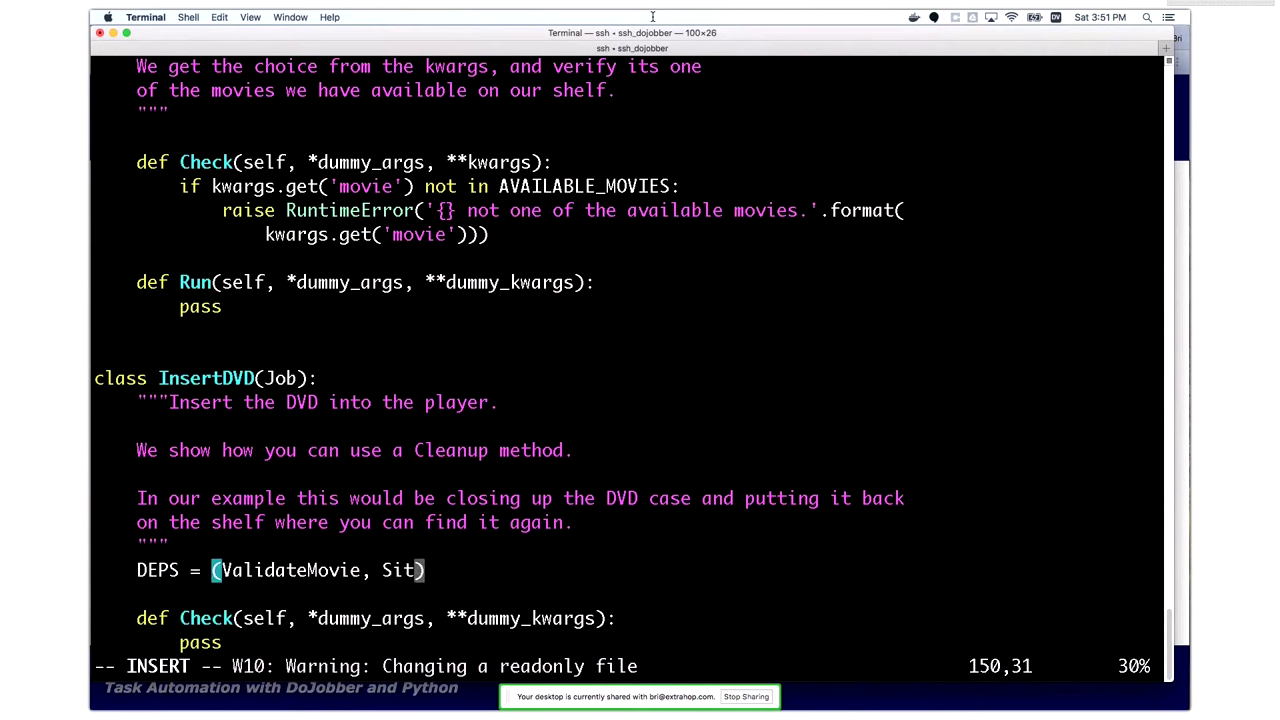
Step: Undo the stray edit and add InsertDVD to SitOnCouch's DEPS beside PrepareRoom
key(BackSpace)
key(BackSpace)
key(BackSpace)
key(Escape)
text(/)
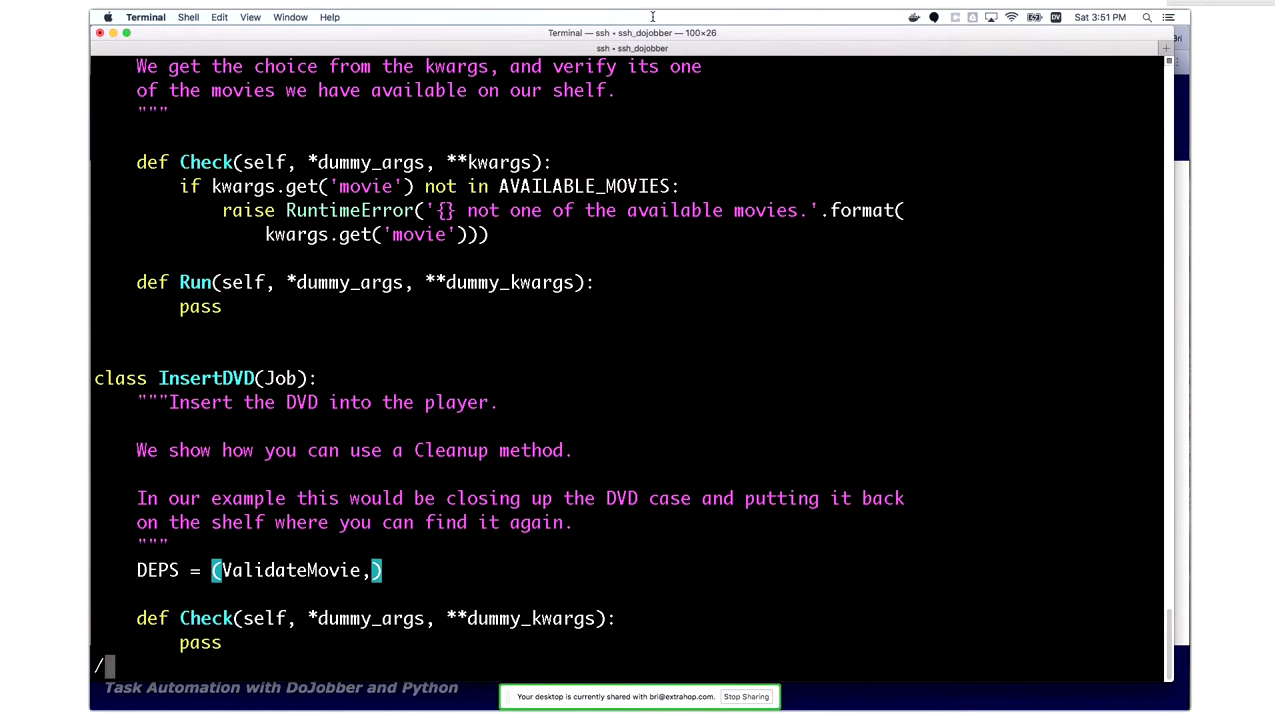
text(SitOn)
key(Return)
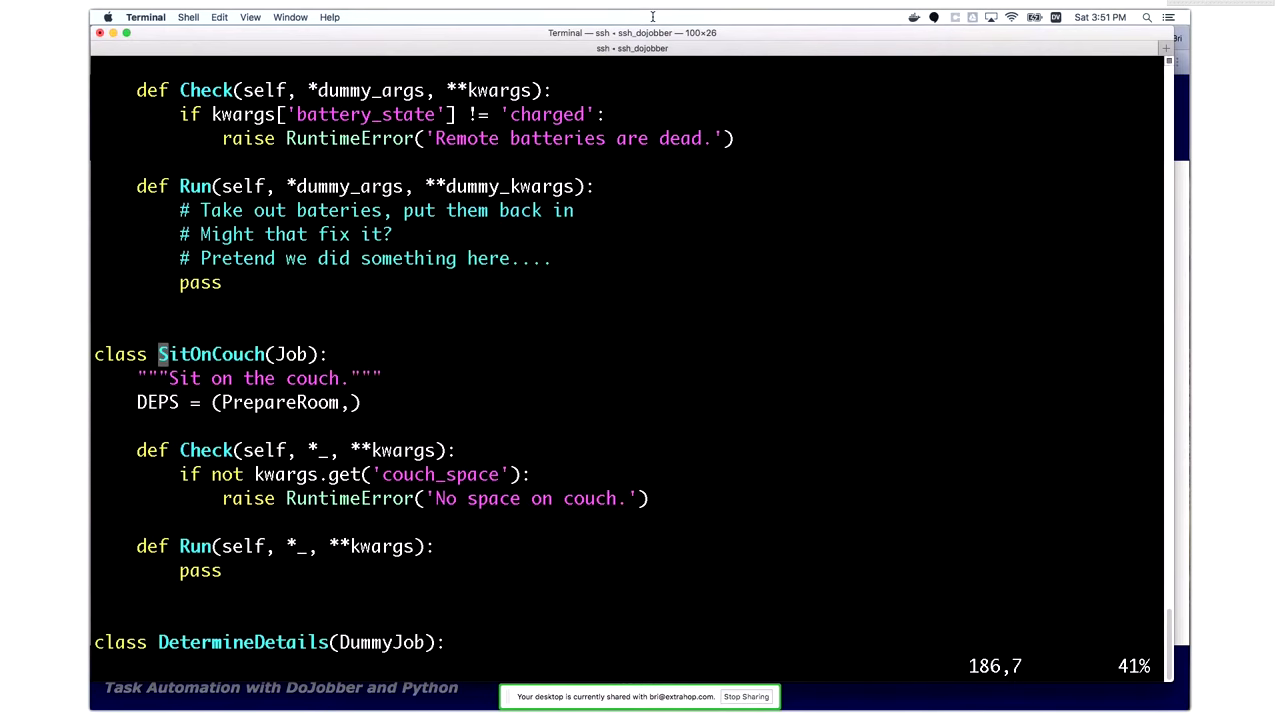
key(j)
key(j)
text($i InsertDVD)
key(Escape)
text(:w)
key(Return)
text(:w!)
Step: Force-save dojobber_example.py with :w!, suspend vim, and rerun the script
key(Return)
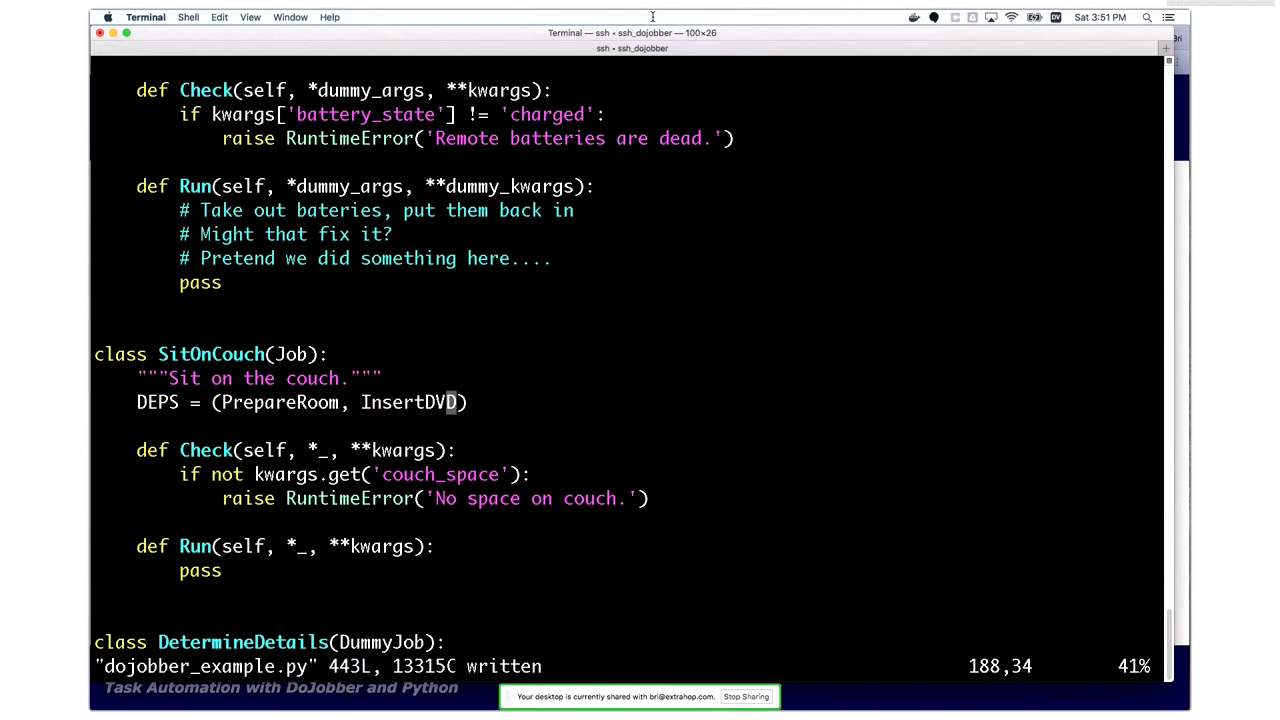
key(ctrl+z)
key(Up)
key(Up)
key(Return)
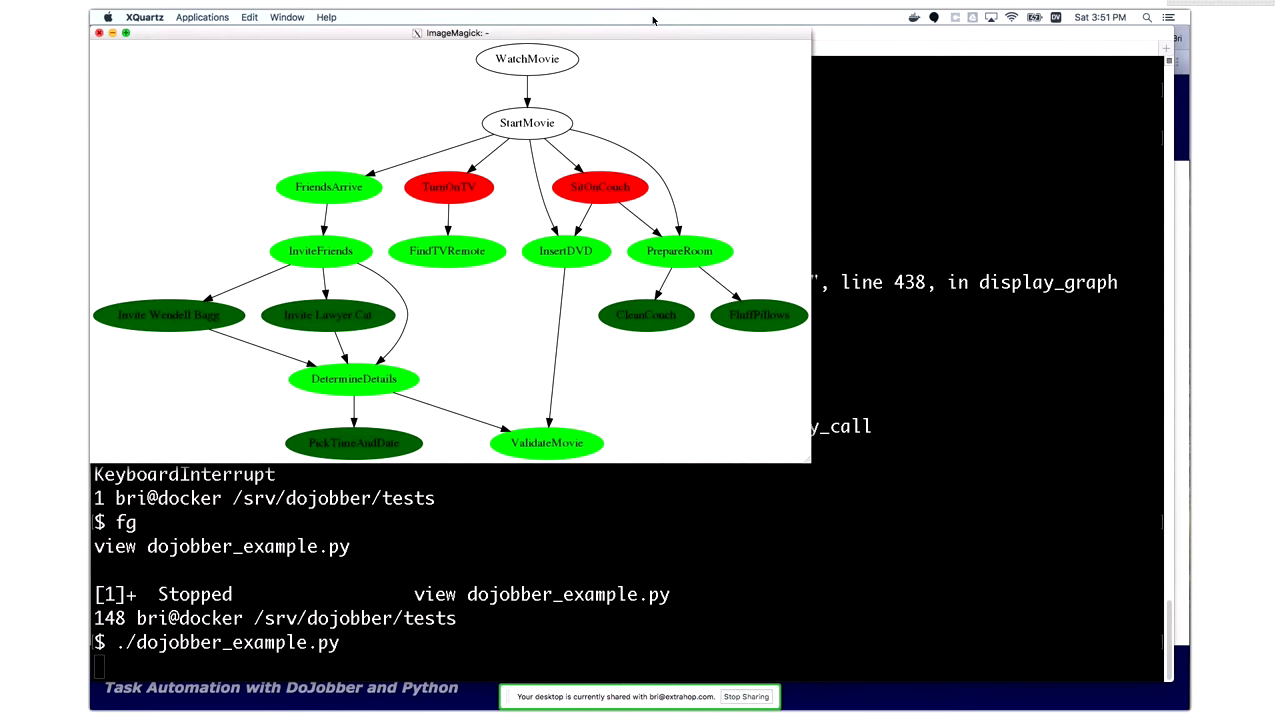
Step: Close the job graph and bring back the Interactive Time slide in Chrome
key(q)
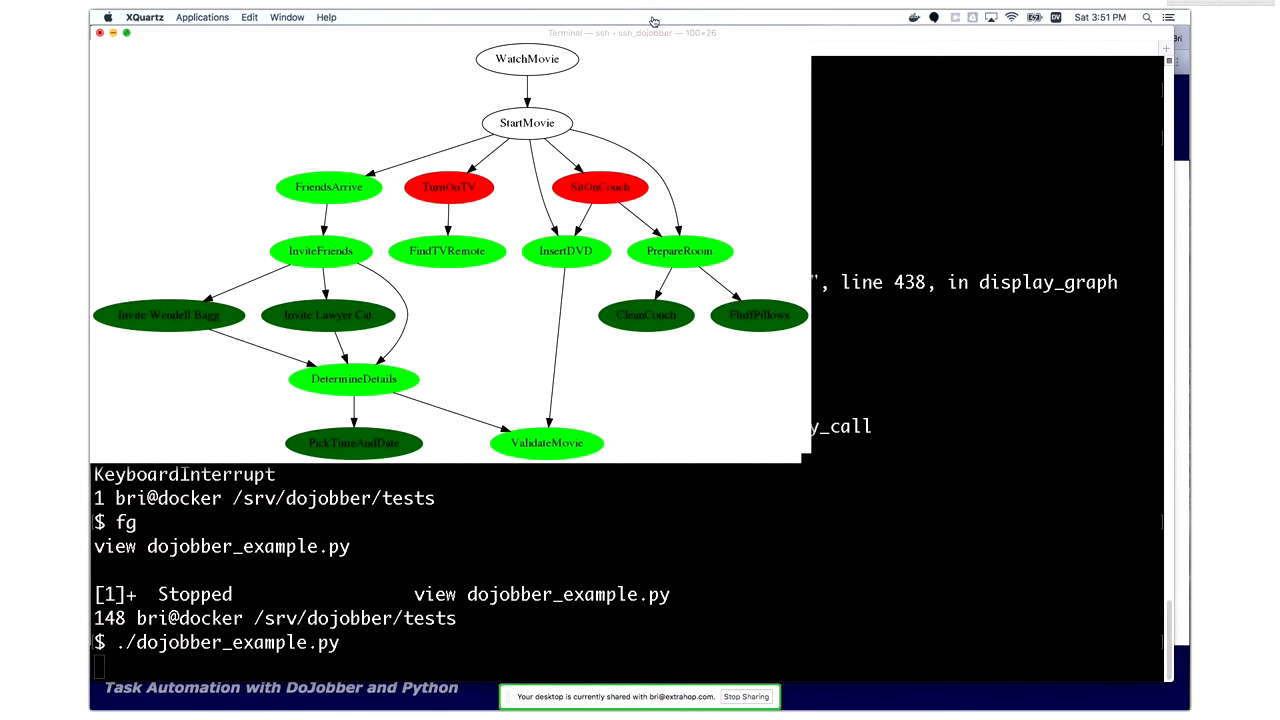
key(super+Tab)
key(super+Tab)
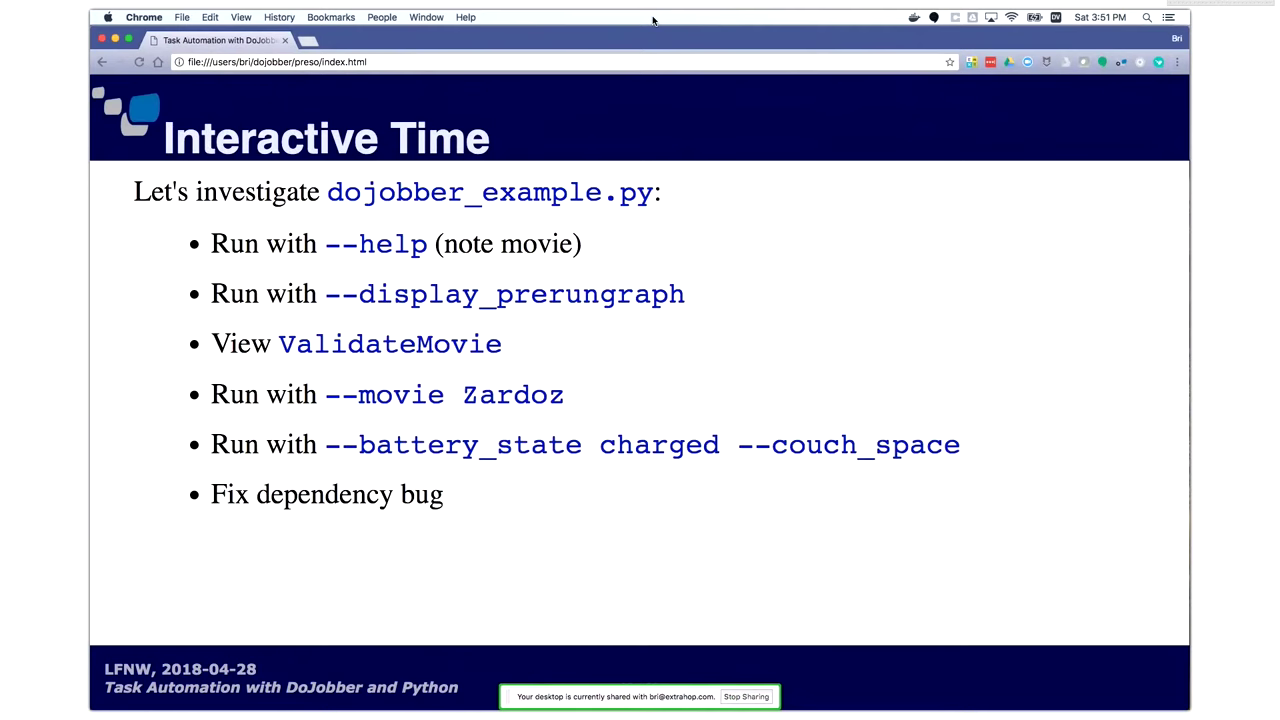
Step: Advance the deck to the Setup slide showing configure, set_args and checknrun code
key(Right)
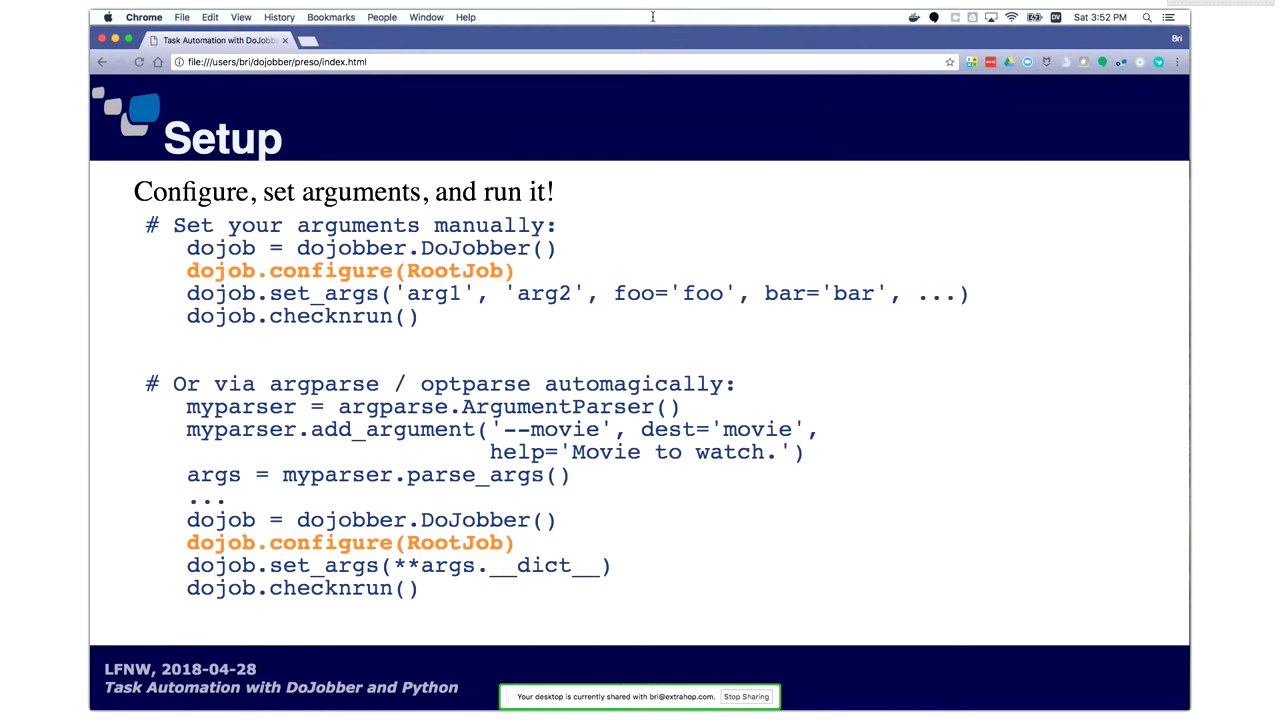
Step: Move the Setup slide's highlight to the next call, then advance to the Checknrun slide
key(Right)
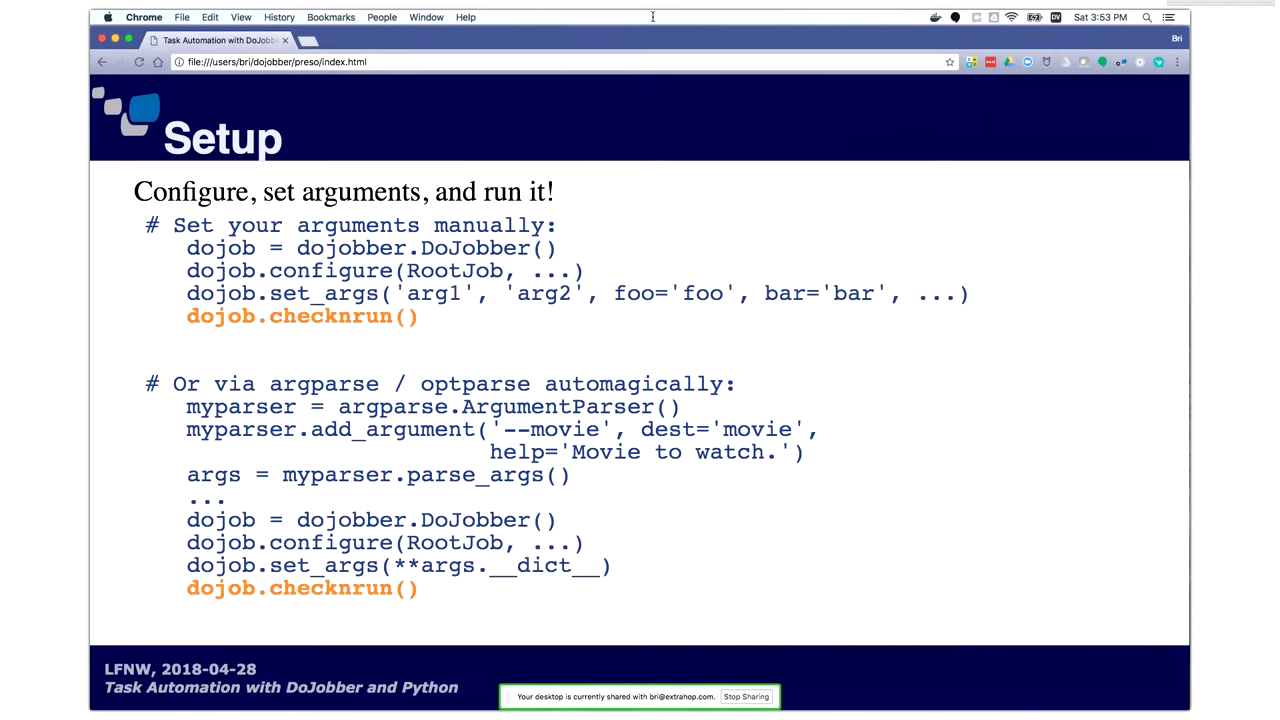
key(Right)
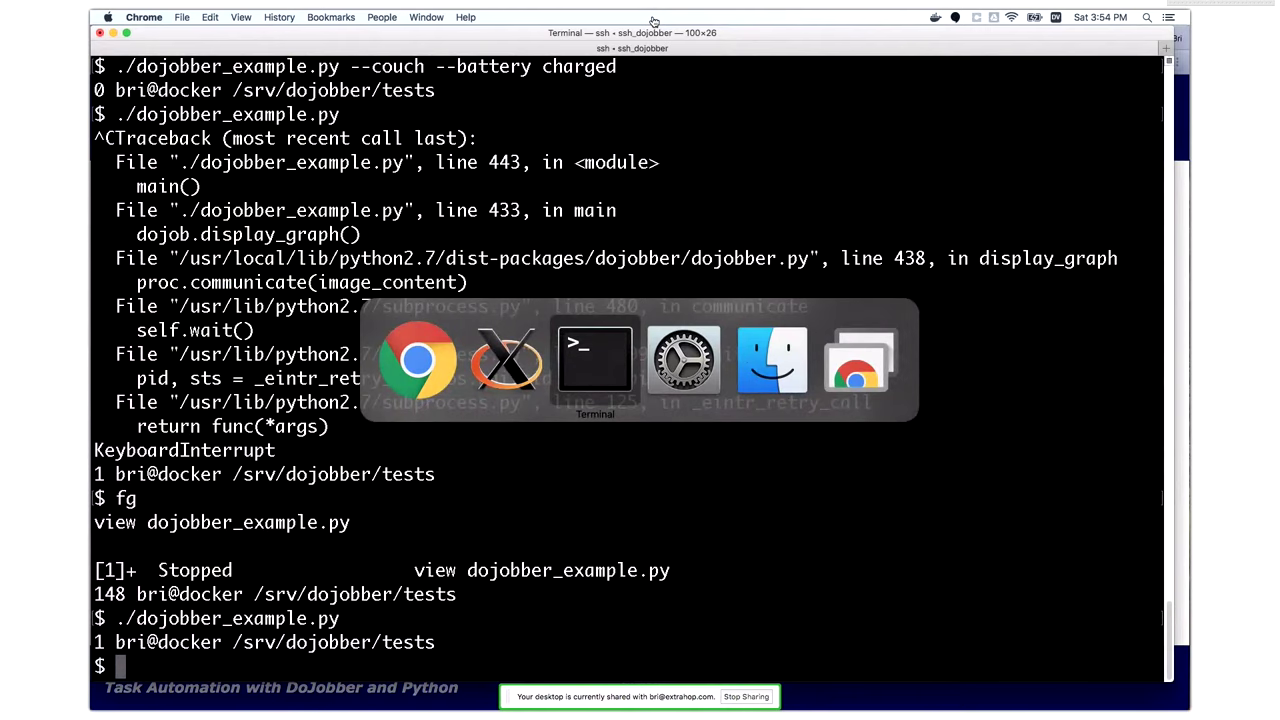
Step: Rerun the DoJobber example with --no-x11 -v for verbose output
key(Return)
key(Return)
key(Up)
text(-)
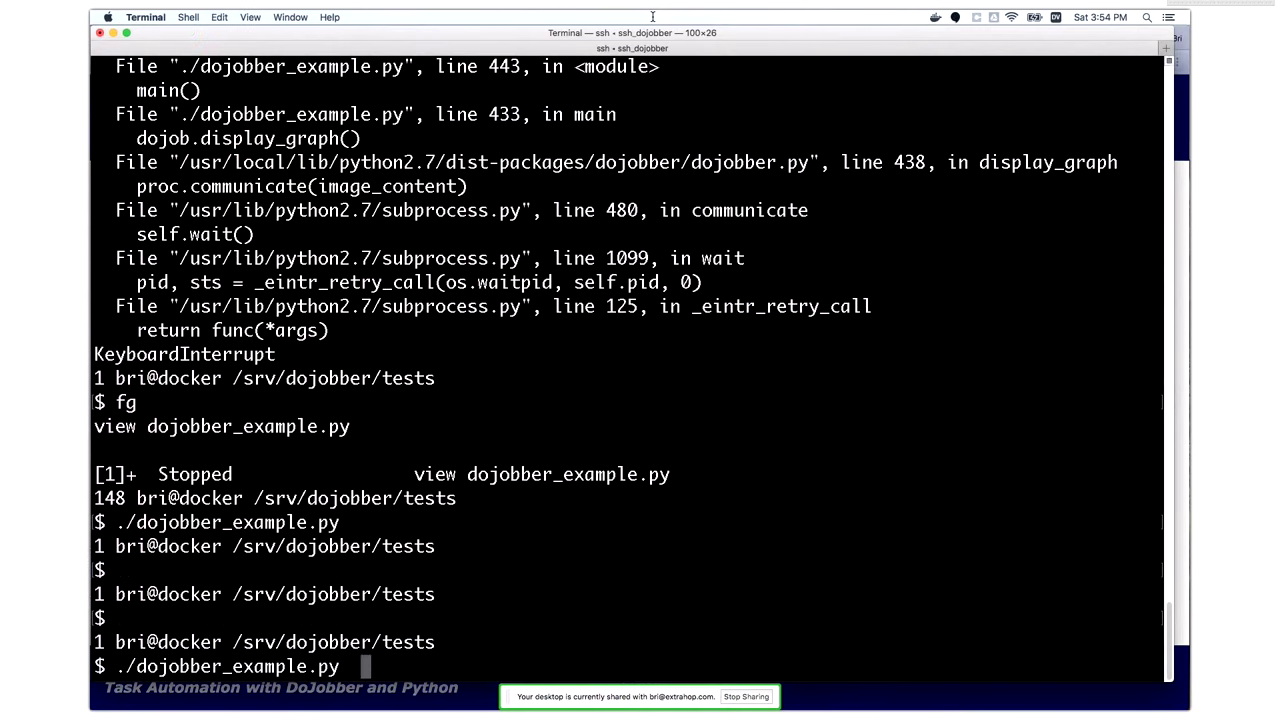
text(-no-xef)
key(BackSpace)
key(BackSpace)
text(11 -v)
key(Return)
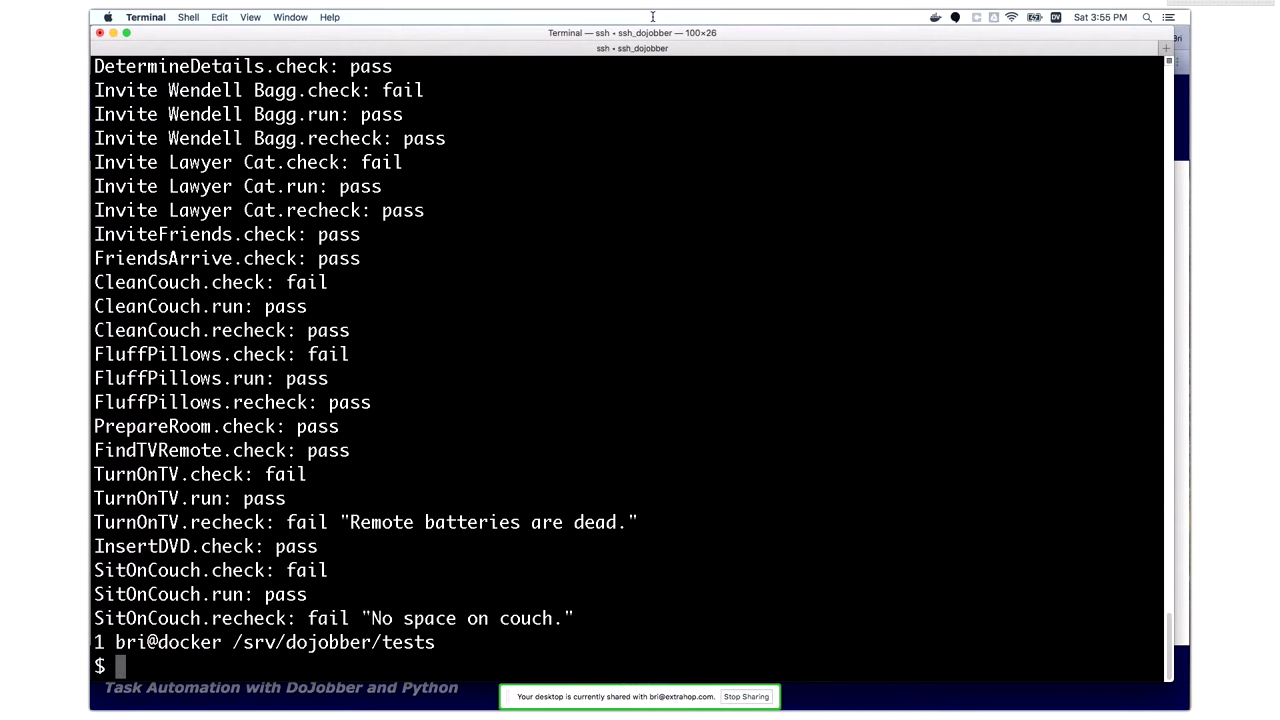
Step: Highlight the Invite Wendell Bagg through CleanCouch output and the FriendsArrive check row
drag(94, 90, 275, 282)
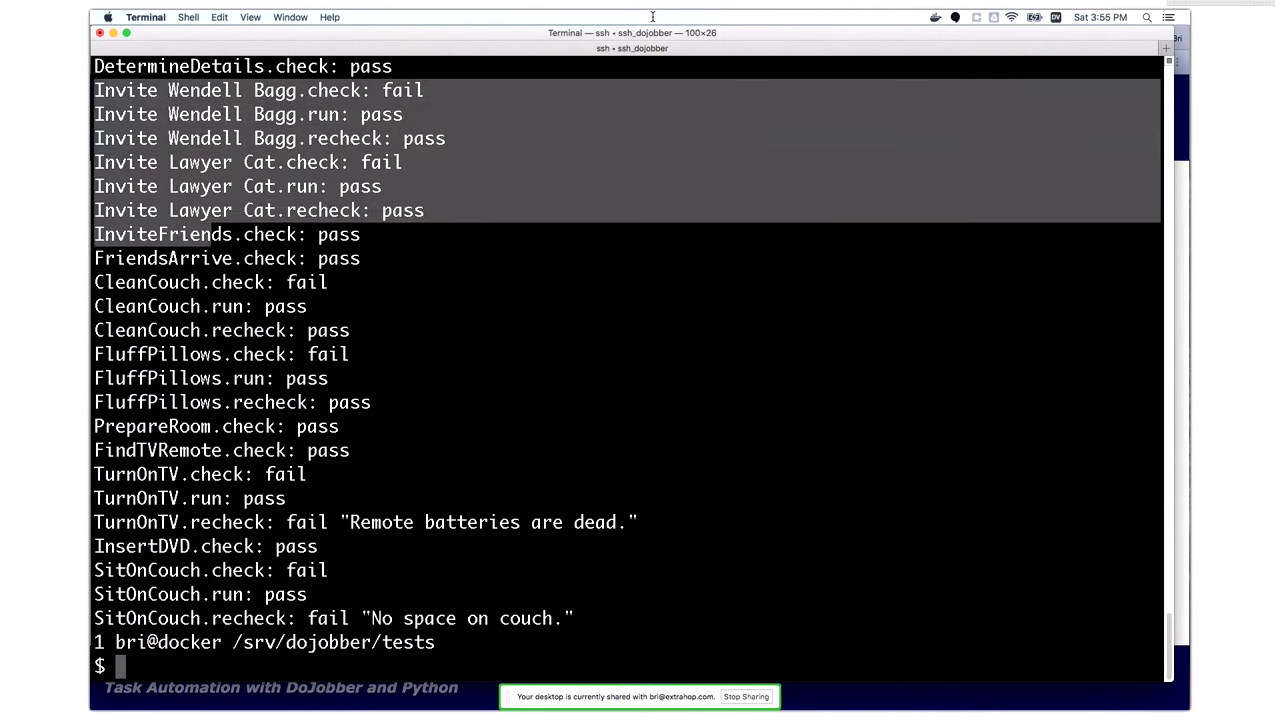
click(275, 282)
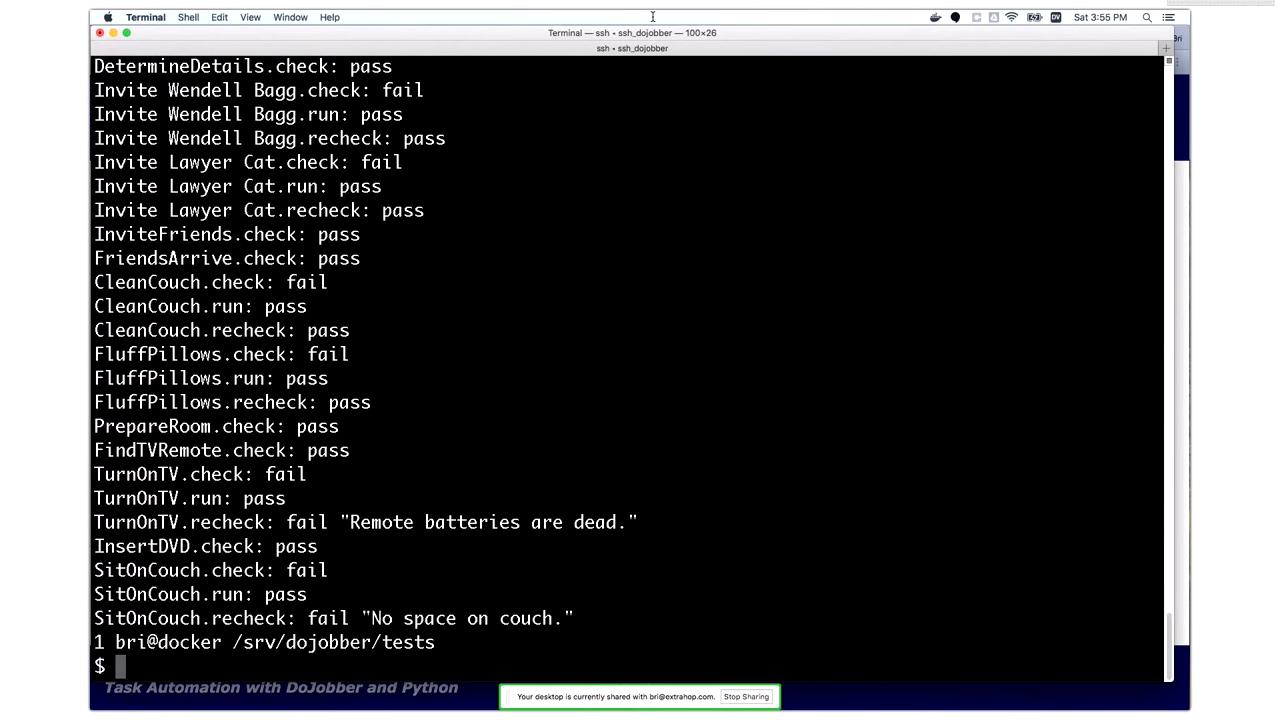
triple_click(227, 258)
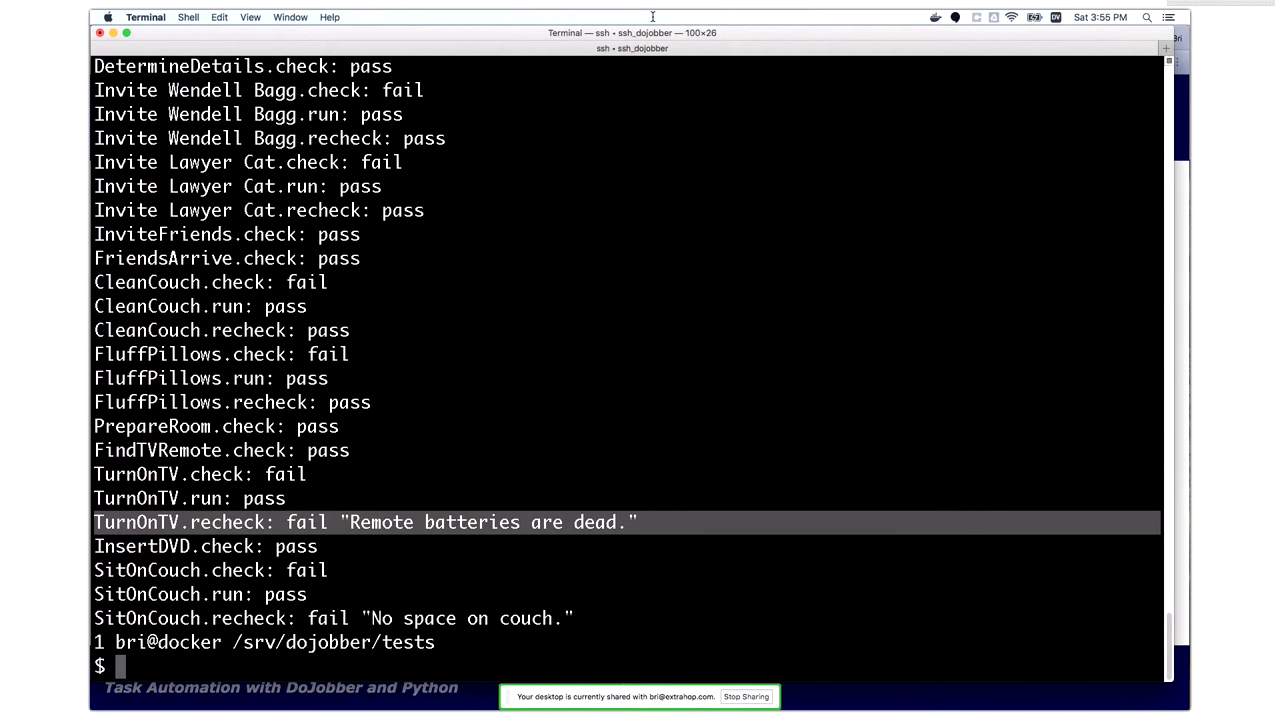
key(Escape)
key(k)
Step: Rerun the example with -d piped through less and highlight the dead-batteries traceback
key(dollar)
text(rd)
text(a )
text(| les)
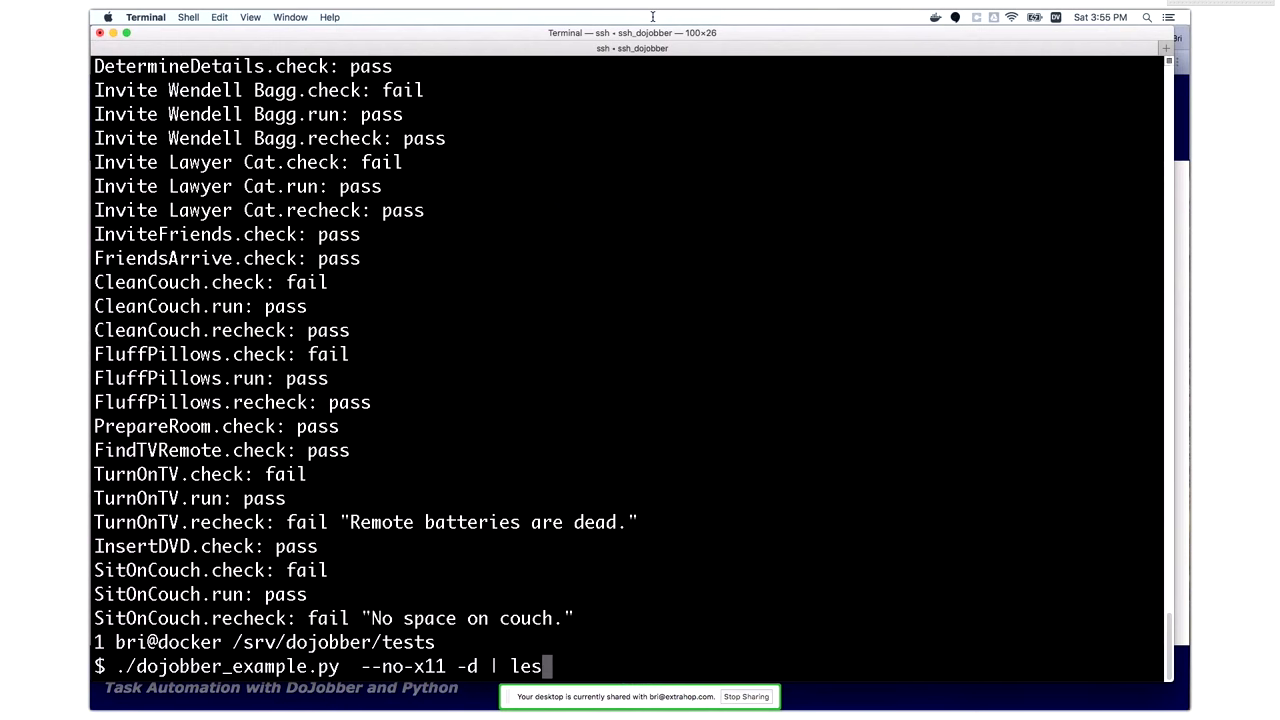
text(s)
key(Return)
key(shift+g)
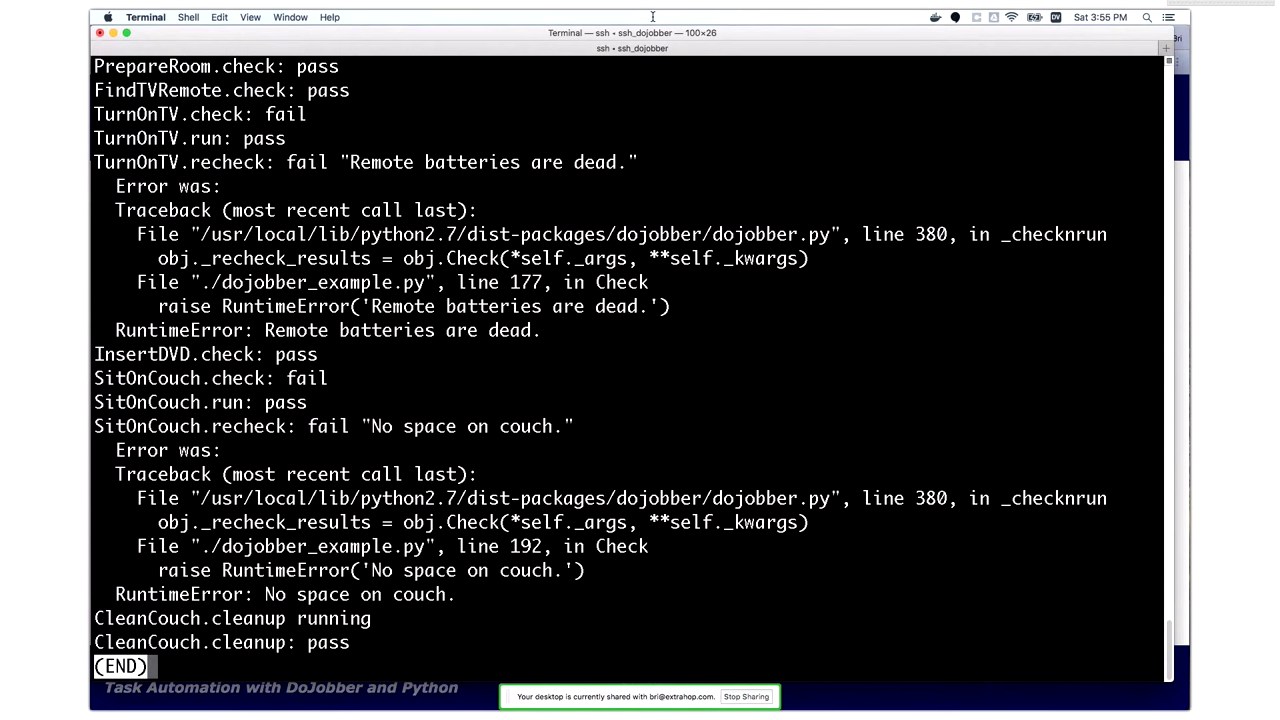
drag(96, 186, 510, 330)
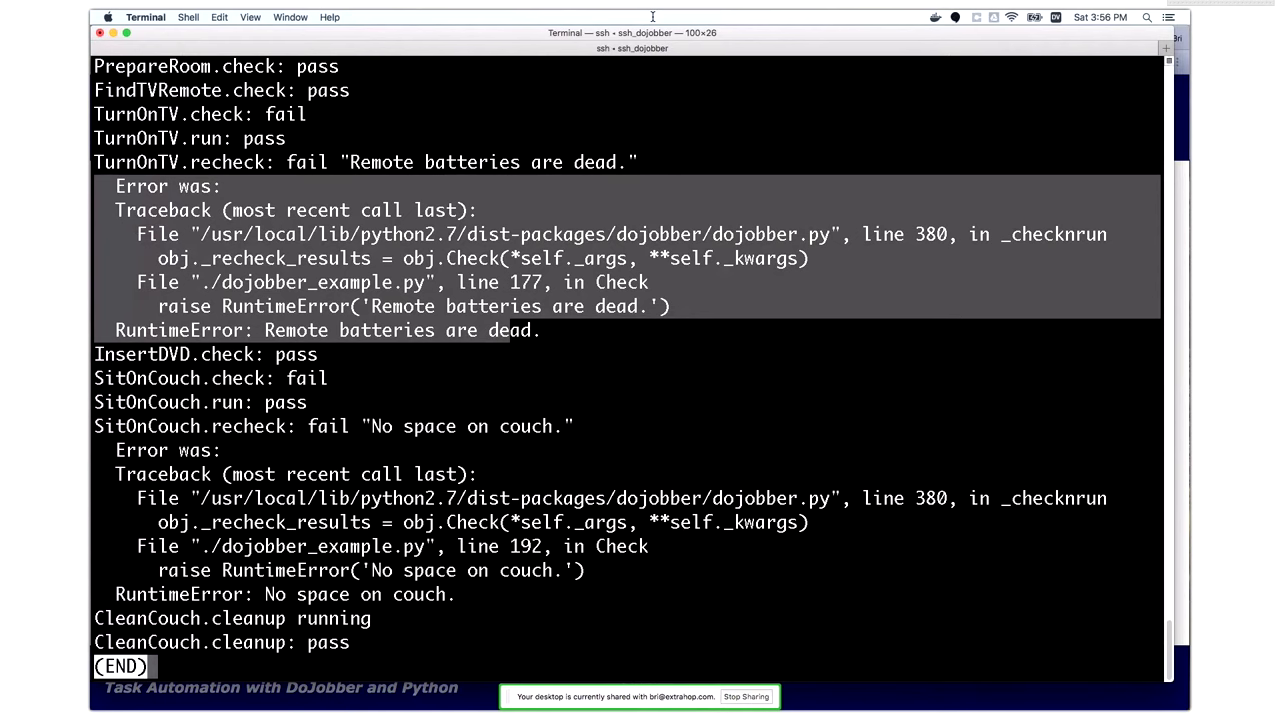
Step: Exit the pager, run the example plainly to show the dependency graph, then close it
key(space)
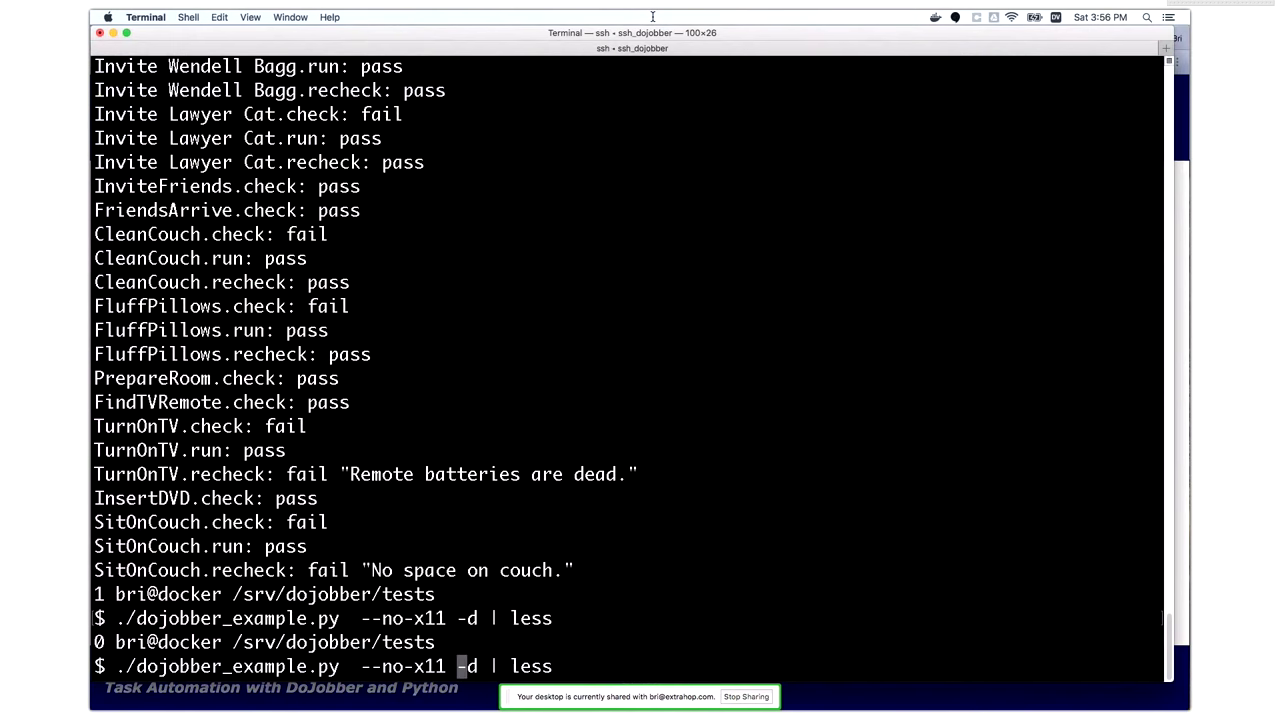
key(Left)
key(Left)
key(Left)
key(ctrl+k)
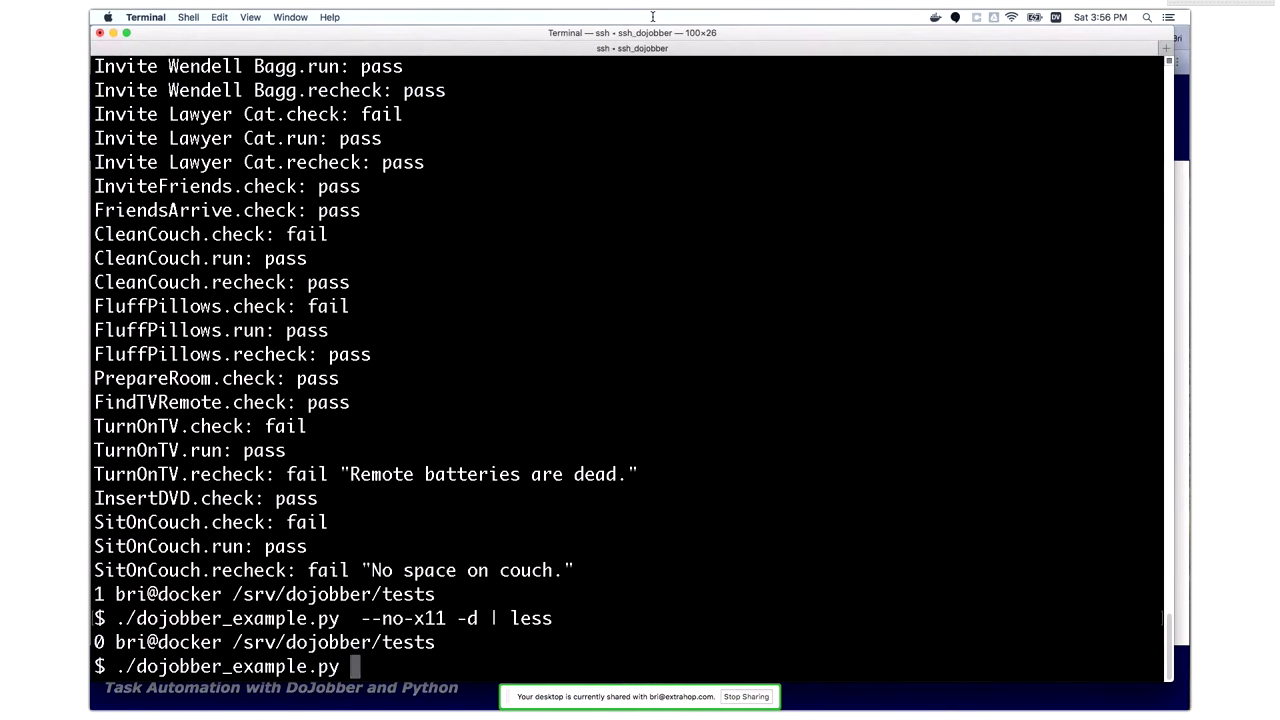
key(Return)
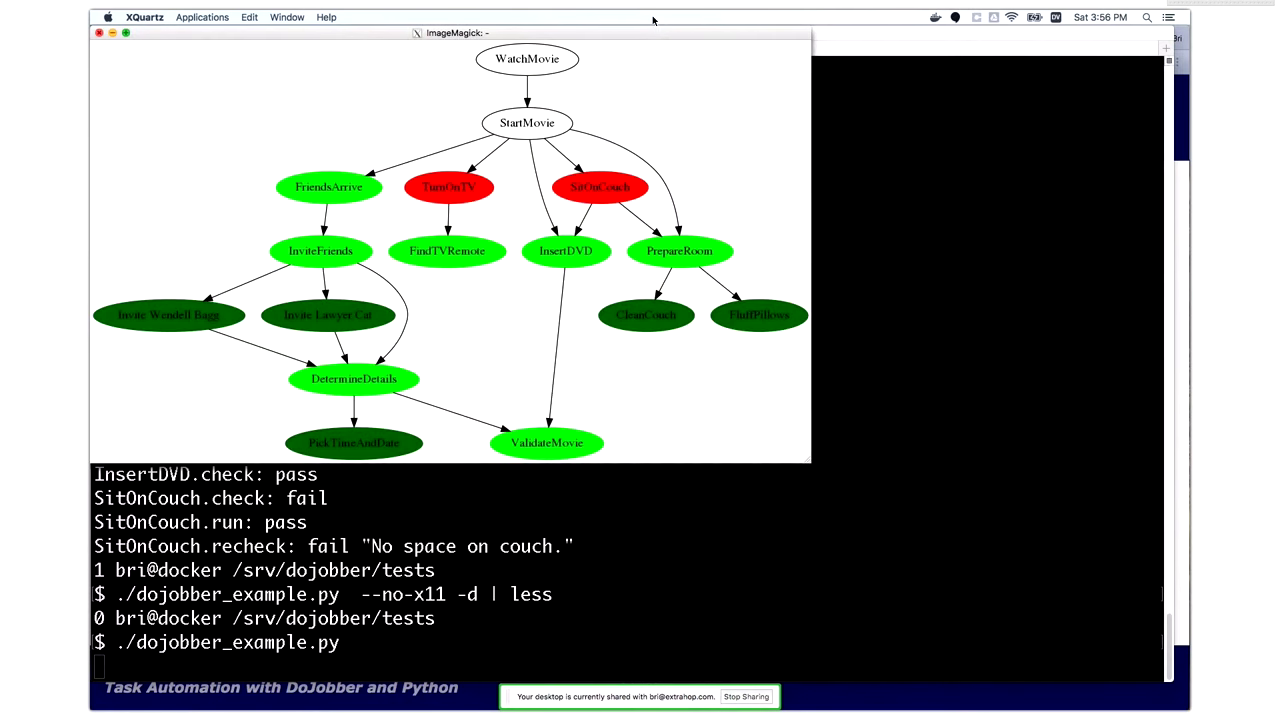
key(q)
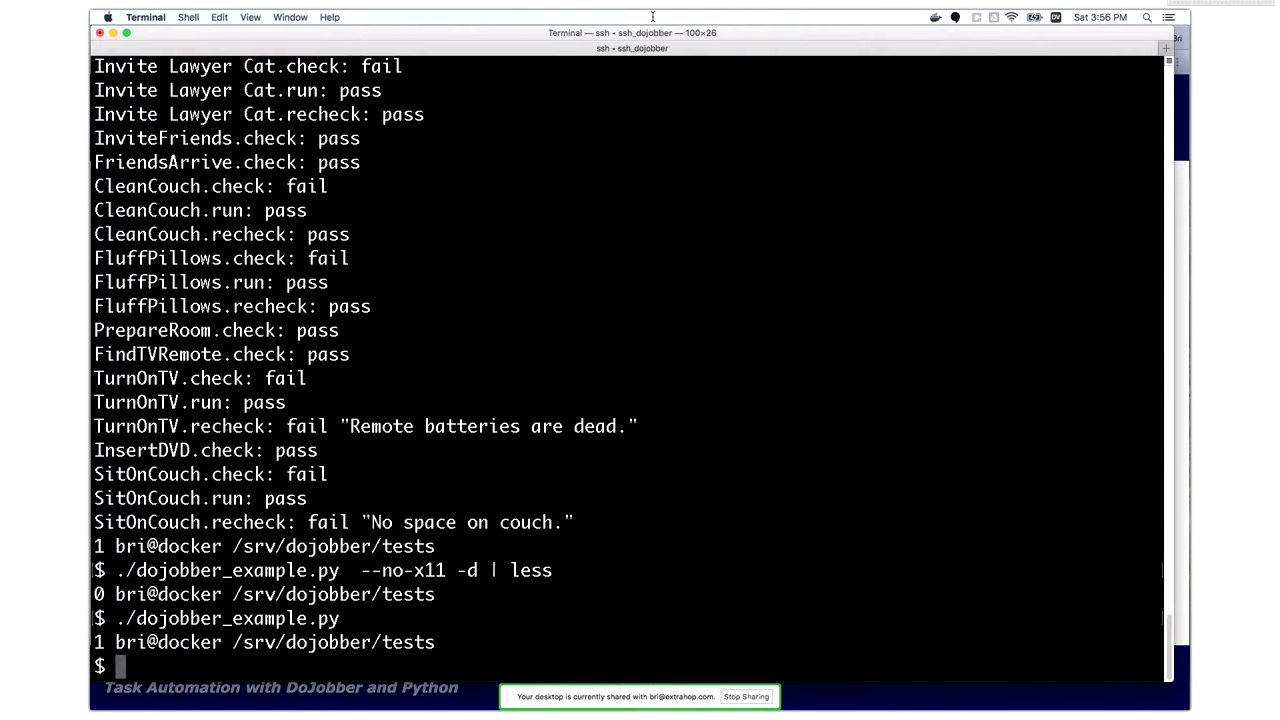
Step: Run dojobber_example.py again with DISPLAY='' so no graph window appears
key(Up)
key(ctrl+a)
text(DISPLA)
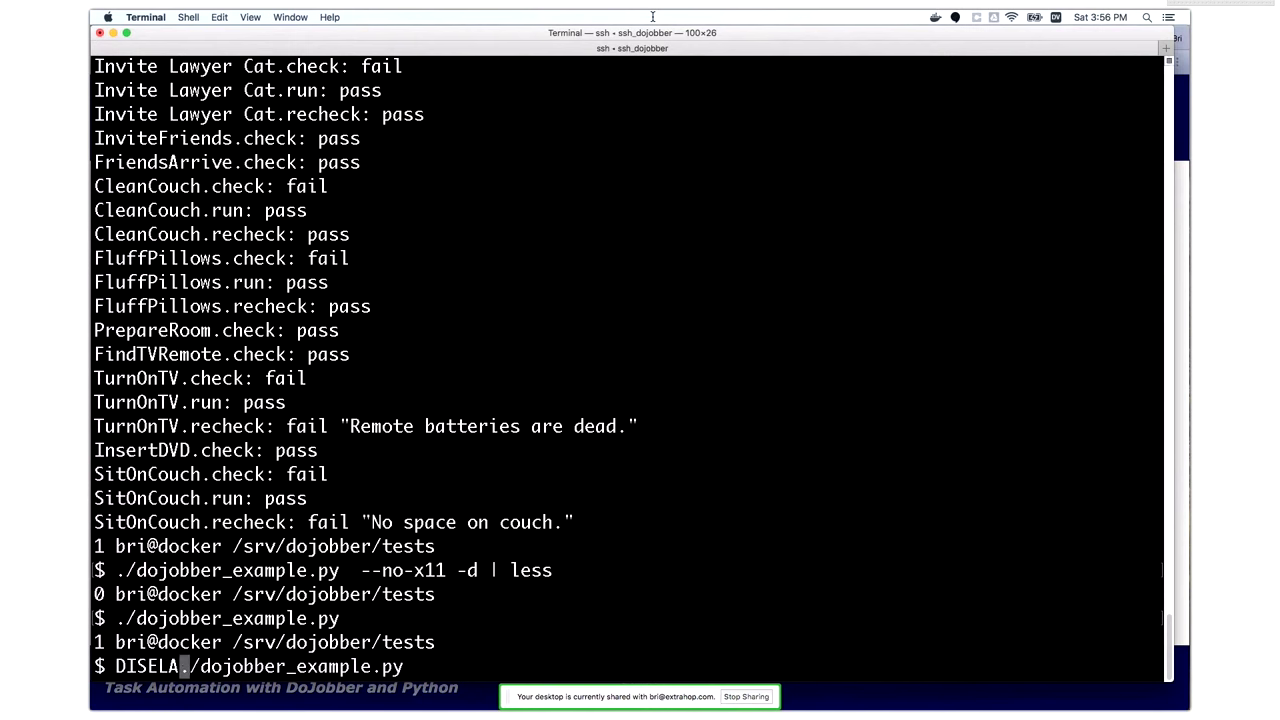
key(BackSpace)
key(BackSpace)
key(BackSpace)
text(PLAY='')
key(Return)
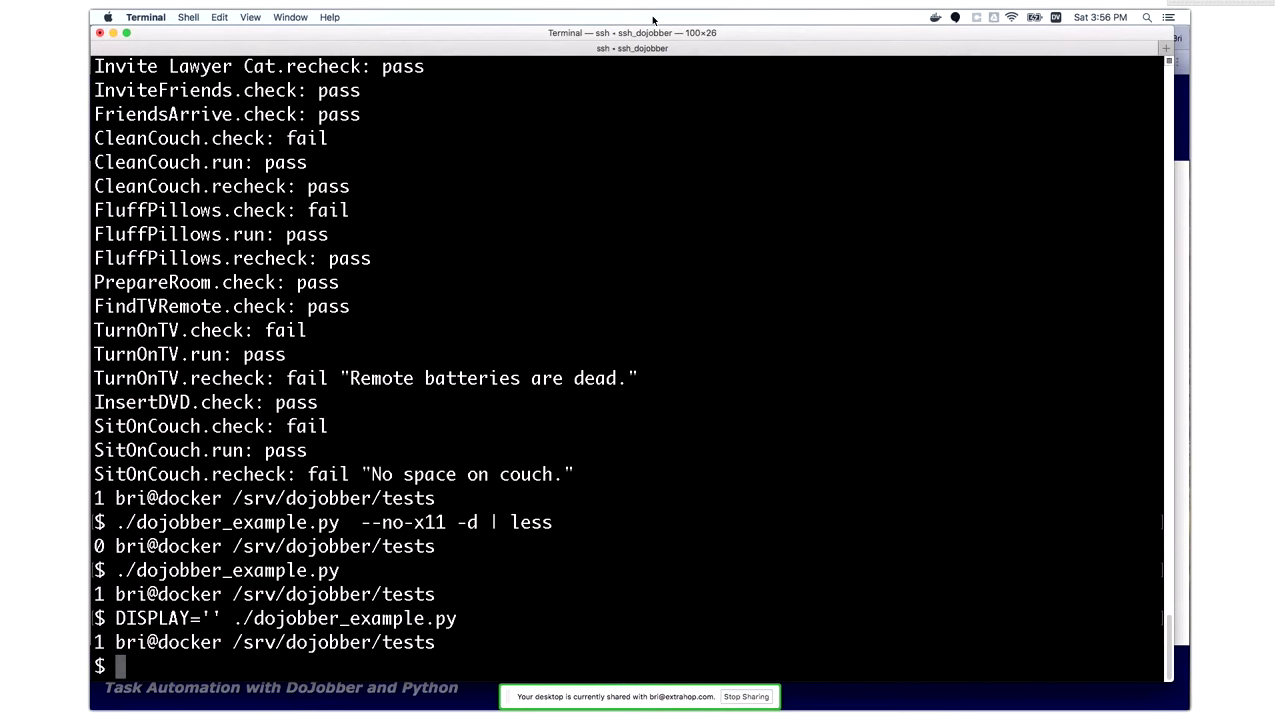
Step: Return to Chrome and advance to the Special Jobs slide on DummyJobs and RunonlyJobs
key(super+Tab)
key(super+Tab)
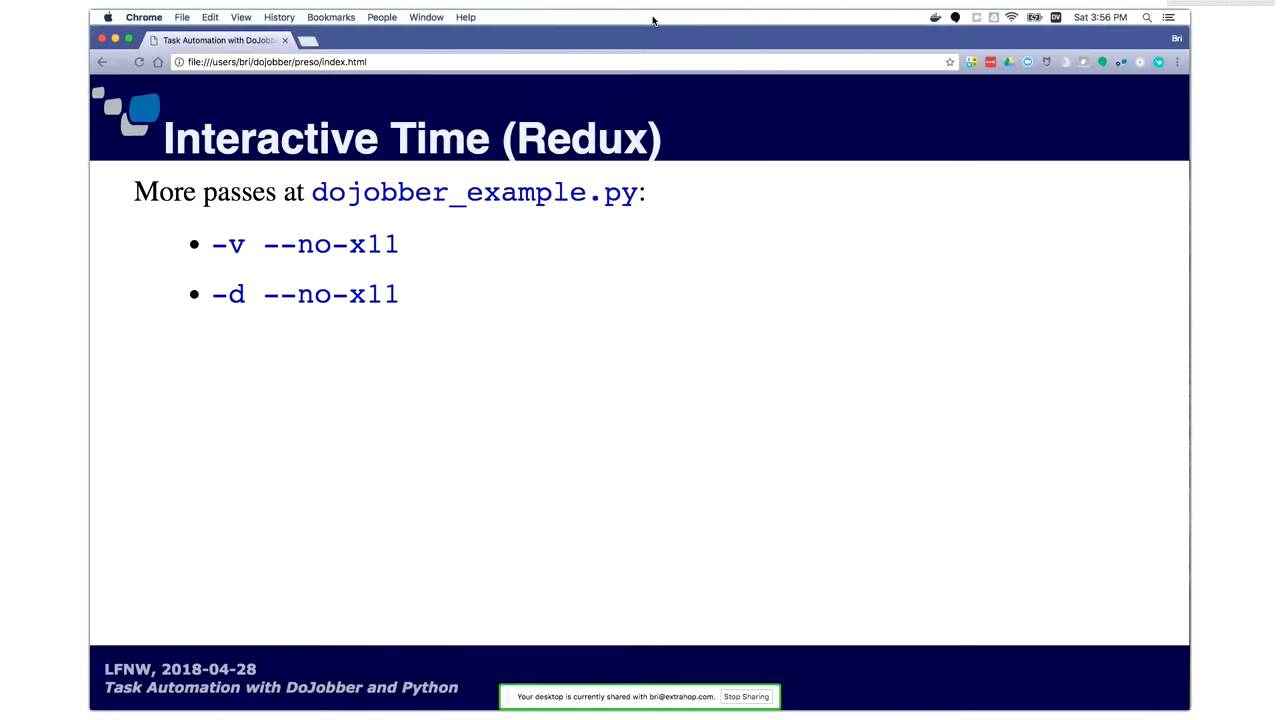
key(Right)
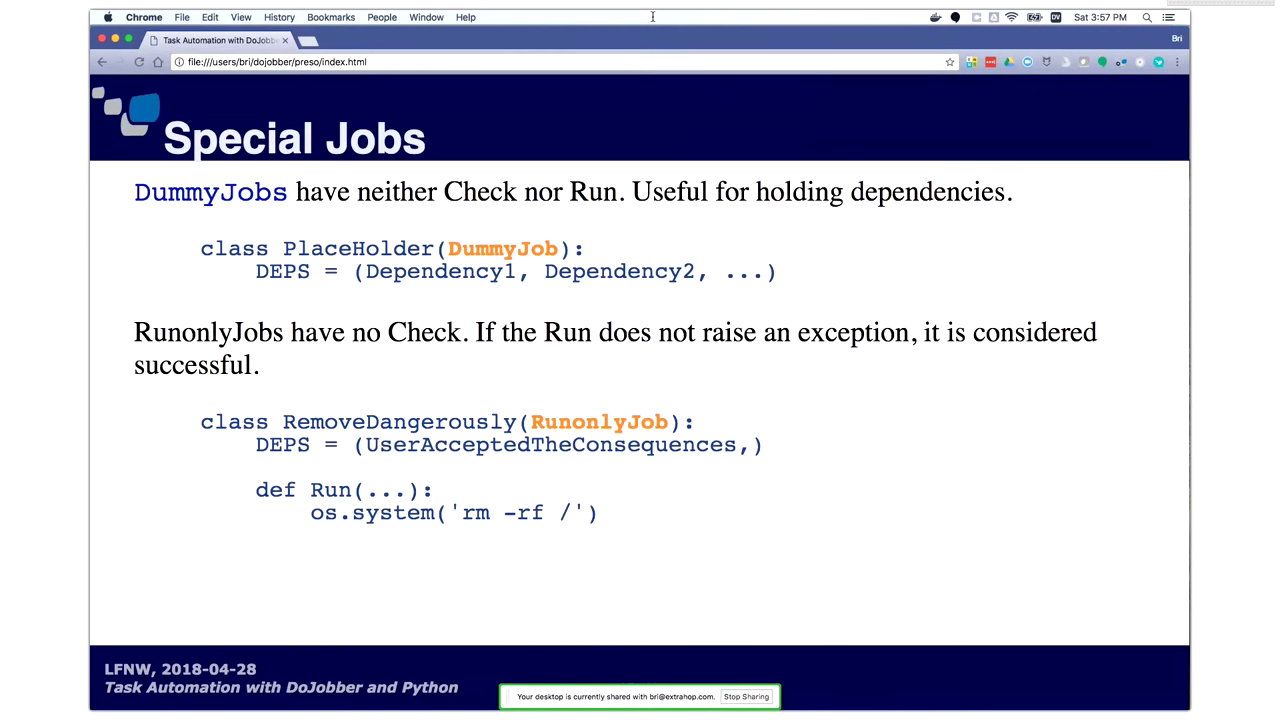
Step: Advance past the Special Jobs slide toward the Local Storage slide
key(Right)
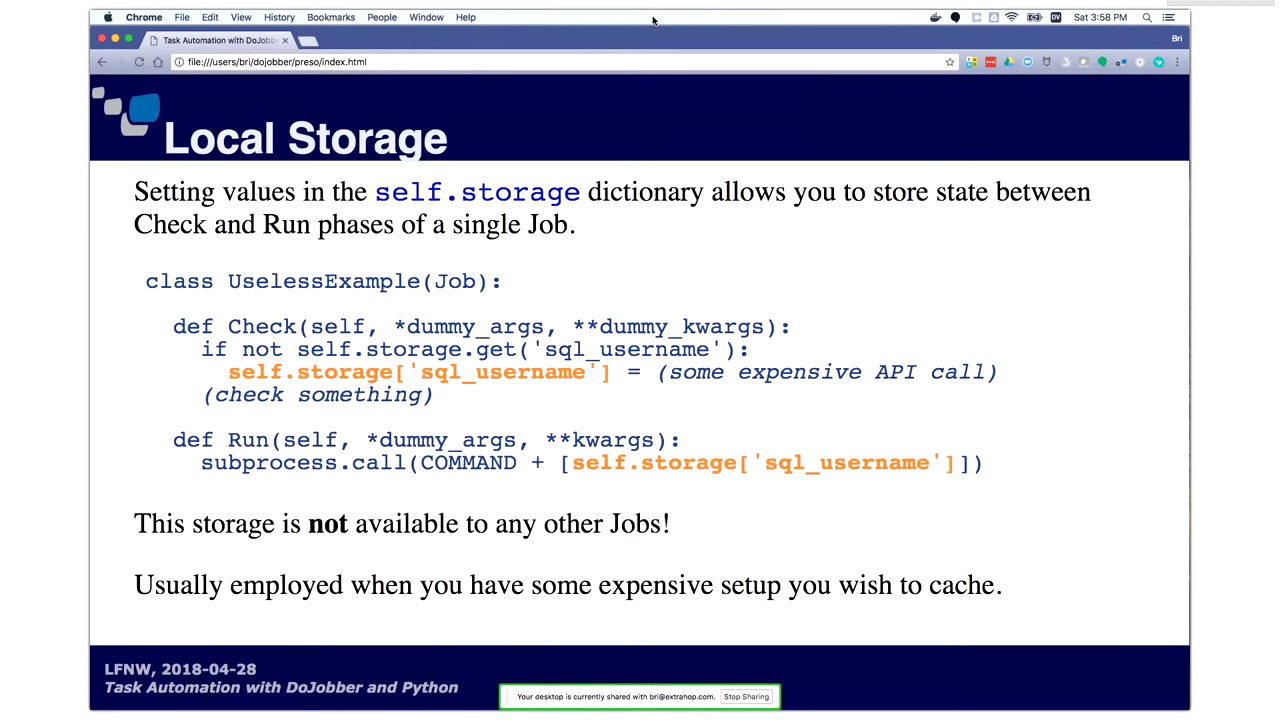
Step: Advance to the Global Storage slide, where CountCPUs stores num_cpus for FixFanSpeed
key(Right)
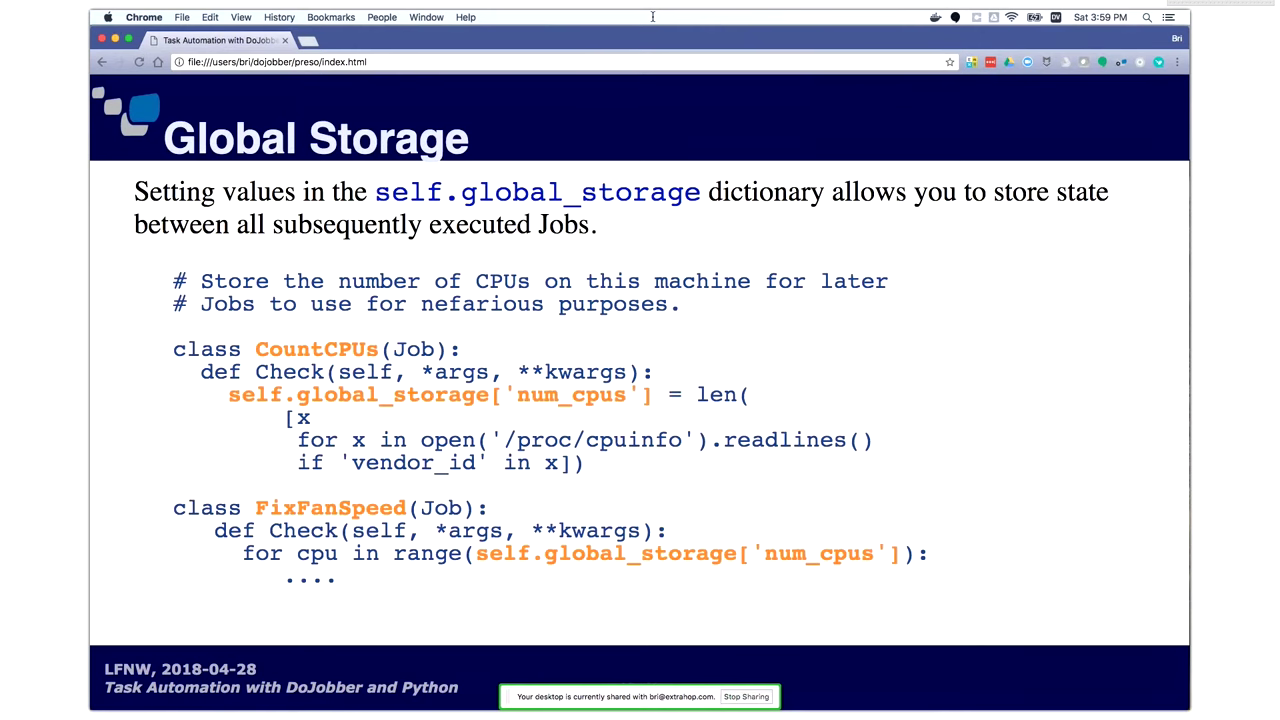
Step: Advance past the Global Storage slide toward the Cleanup Method slide
key(Right)
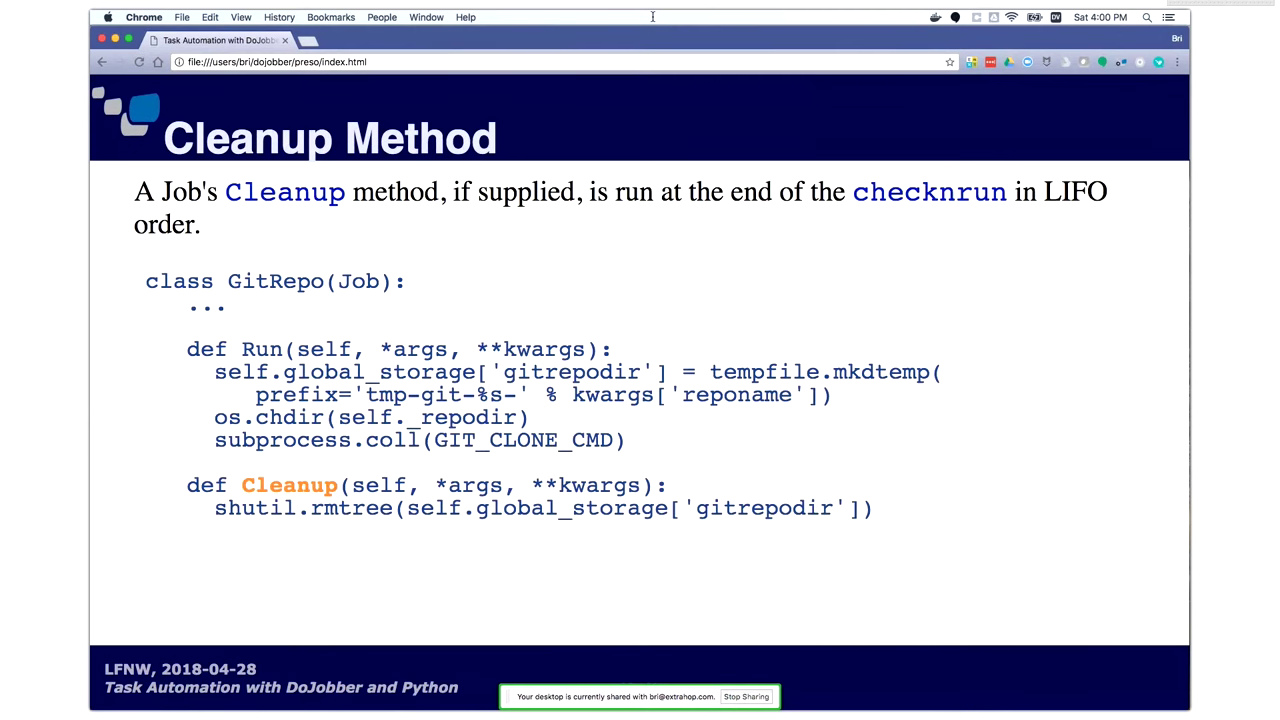
Step: Advance to the Dynamically Creating Jobs slide, which builds a SendInvite job per person
key(Right)
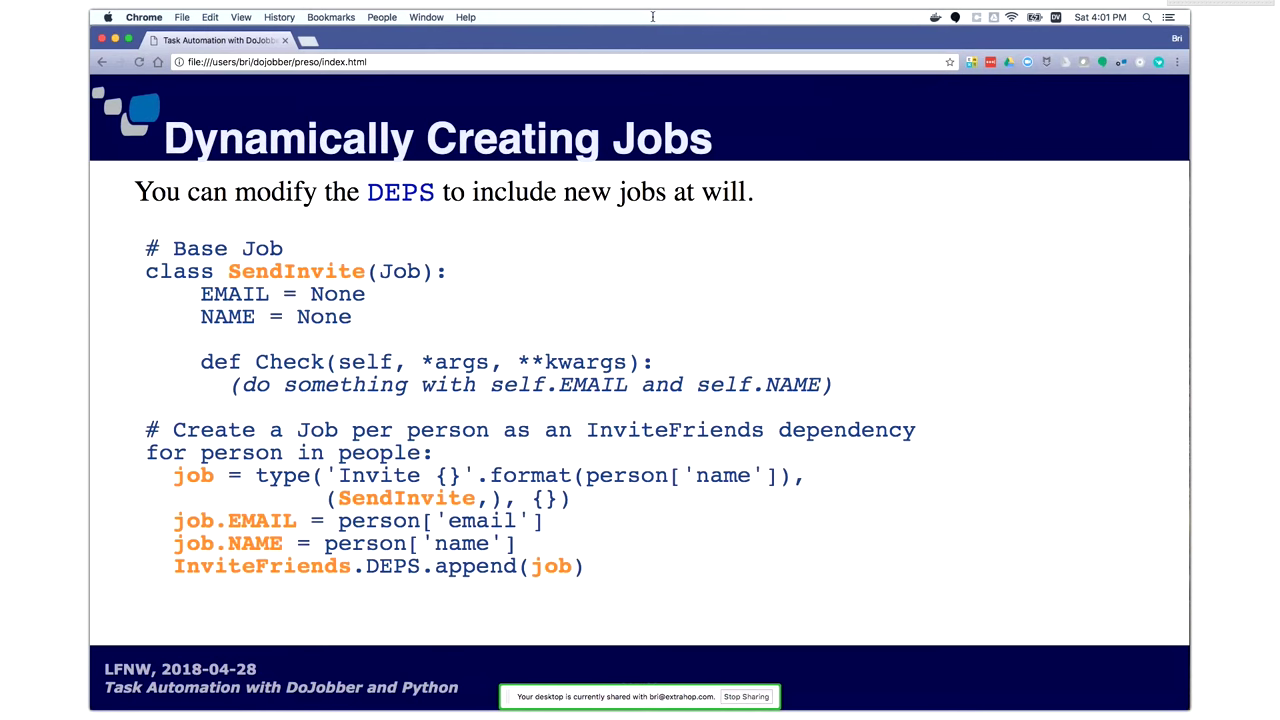
Step: Advance to the Last Slide showing the WatchMovie graph with dynamic Invite jobs
key(Right)
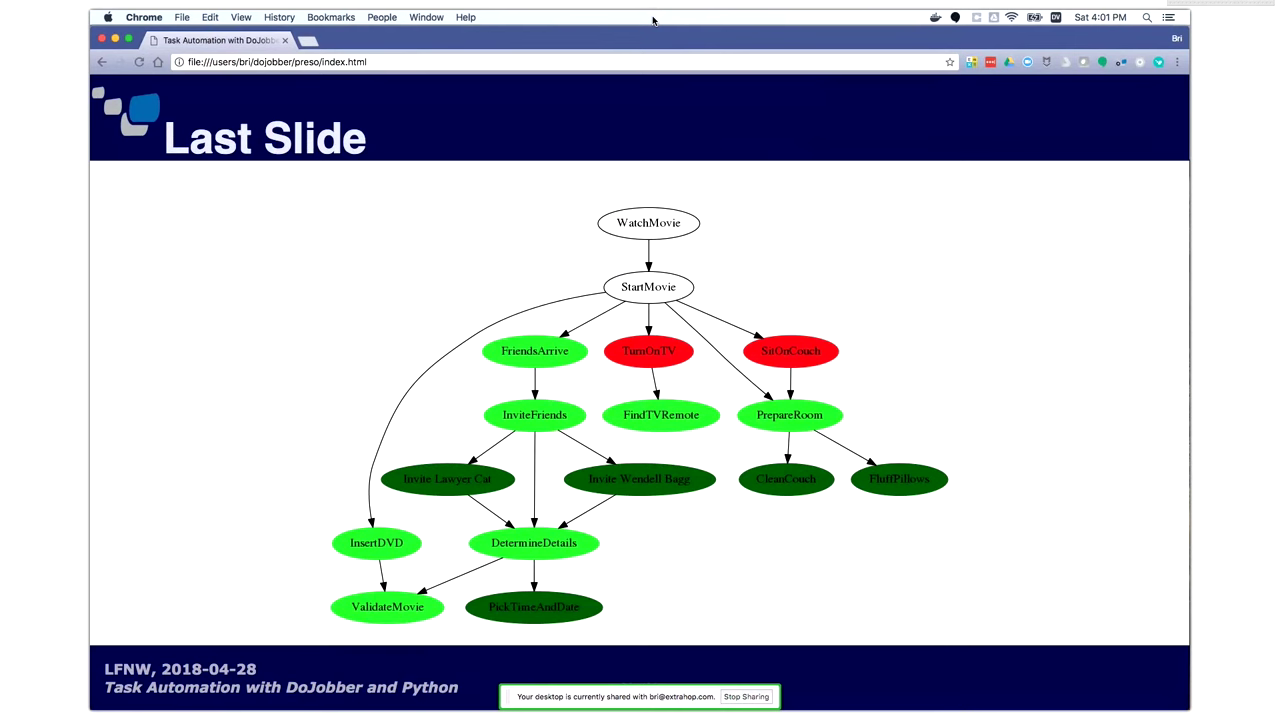
Step: Advance to the Thanks! slide listing presentation and GitHub links and pip install dojobber
key(Right)
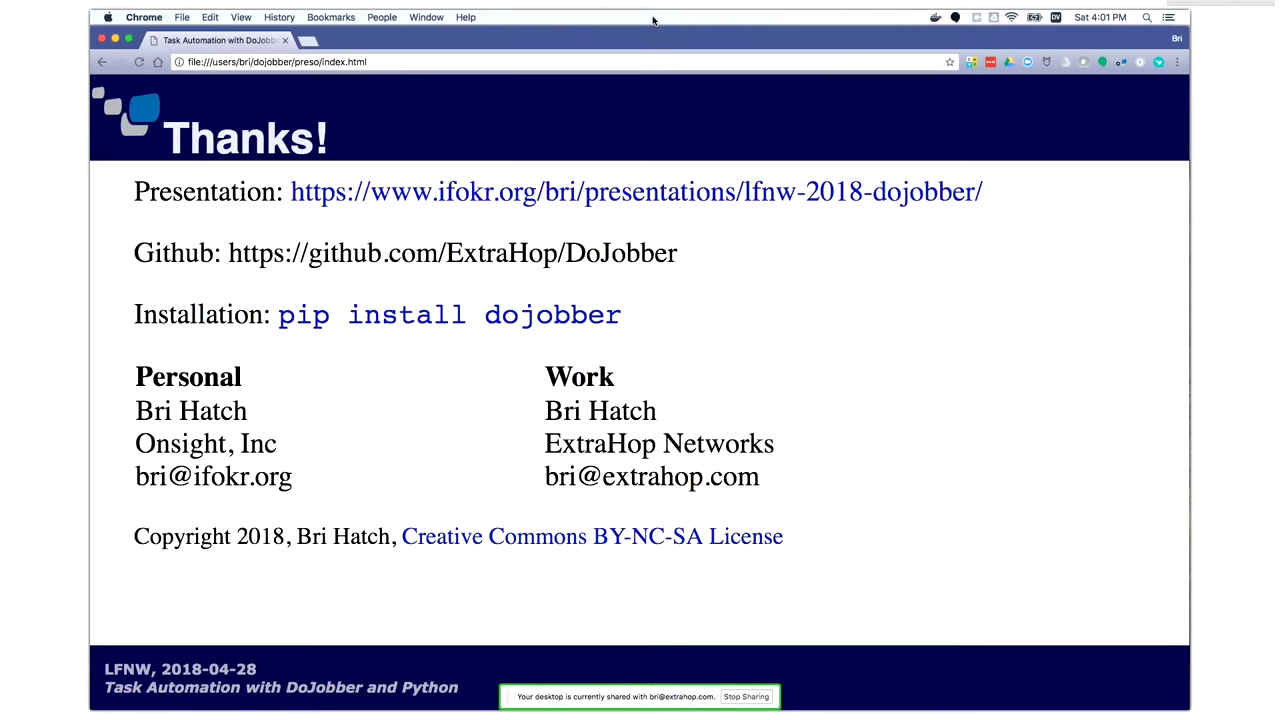